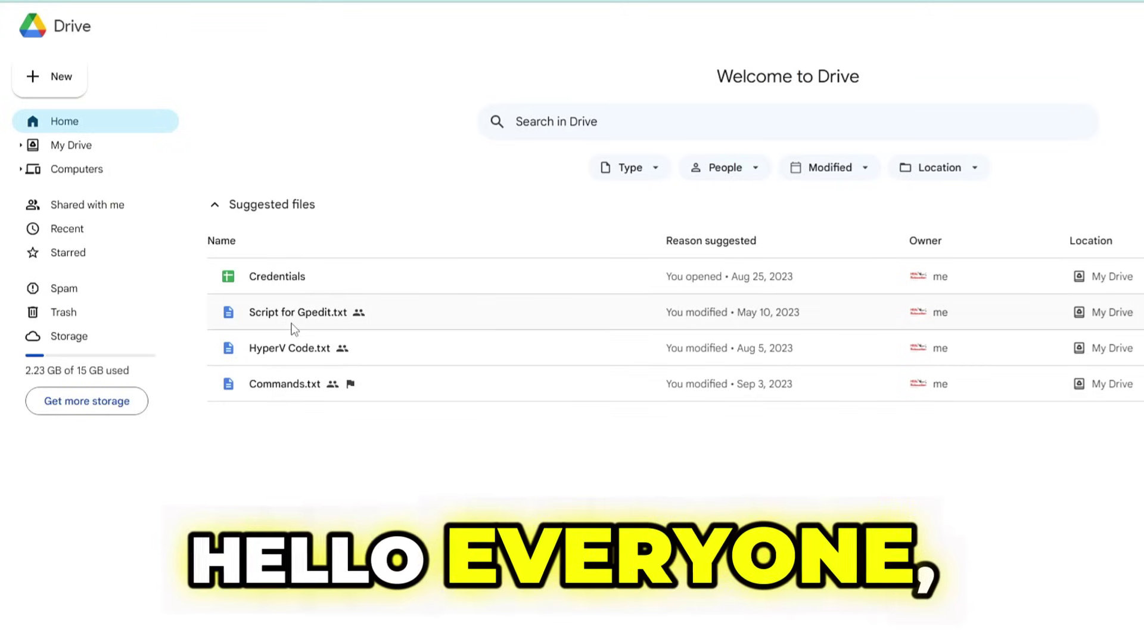
Step: Check the account's storage usage, which shows 1.83 GB of 15 GB used
click(94, 371)
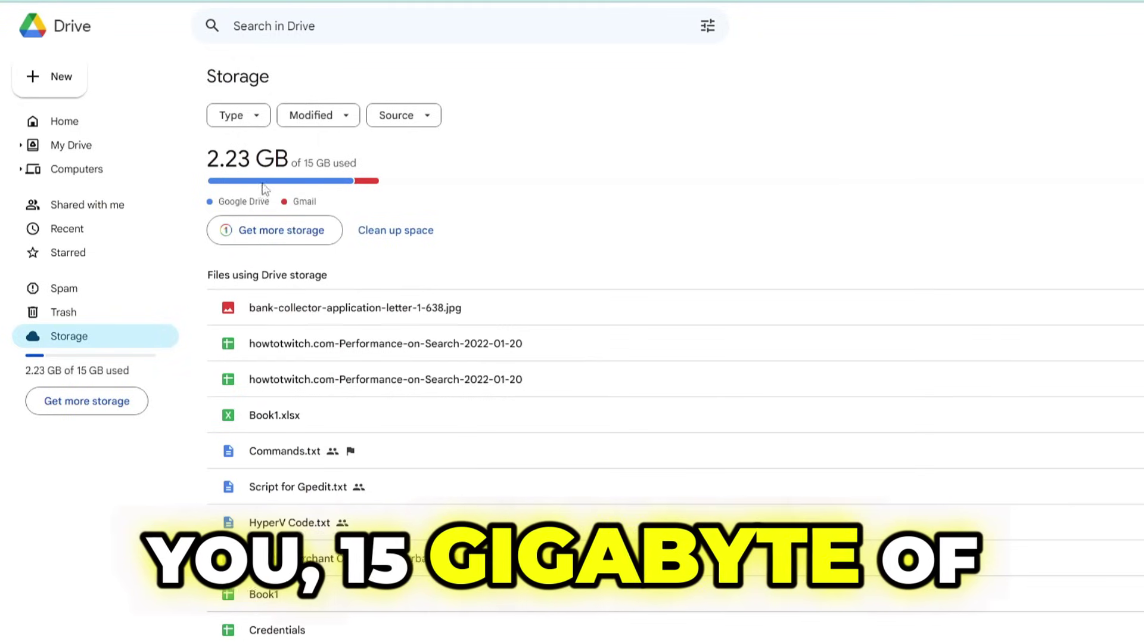
mouse_move(339, 179)
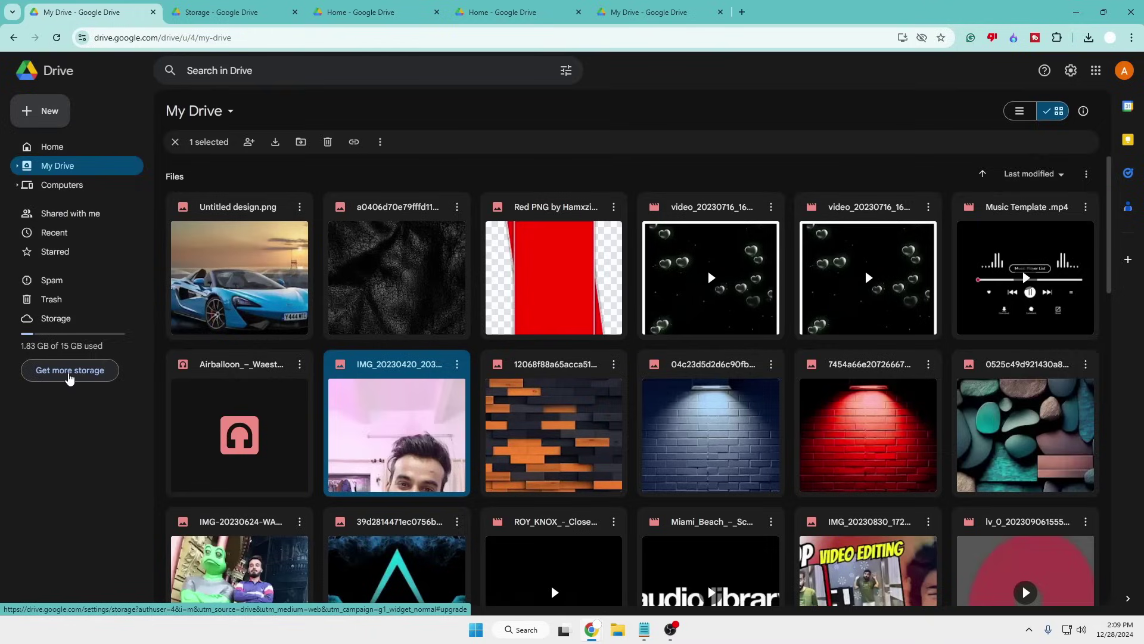
click(69, 373)
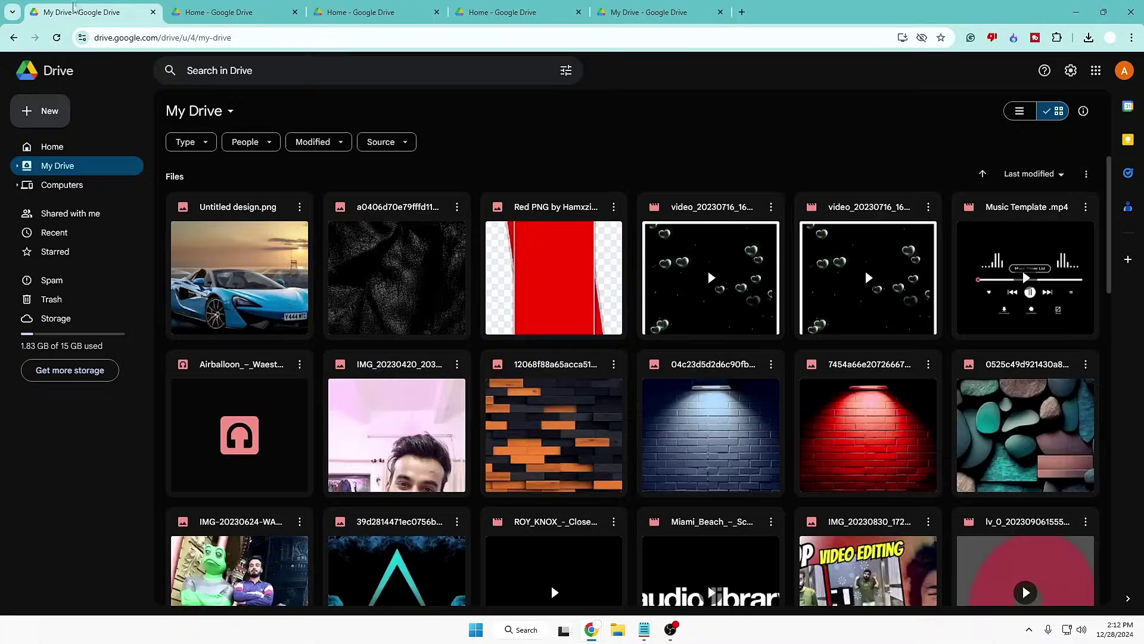
Step: Check each of the four secondary accounts' Drives, then return to the main account
click(224, 10)
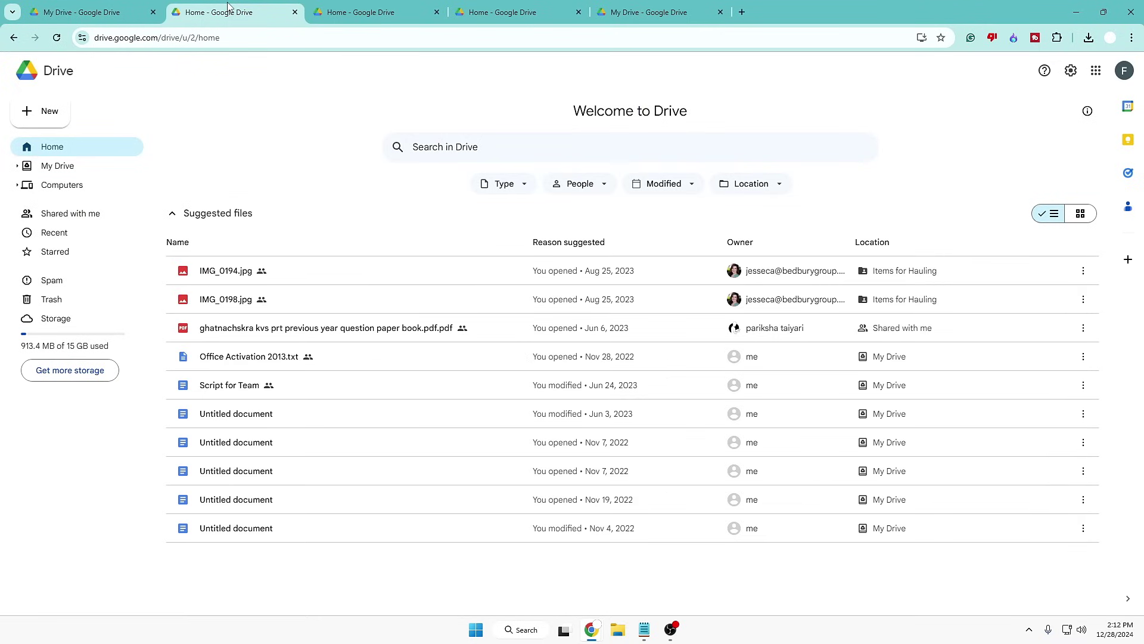
click(388, 16)
click(531, 9)
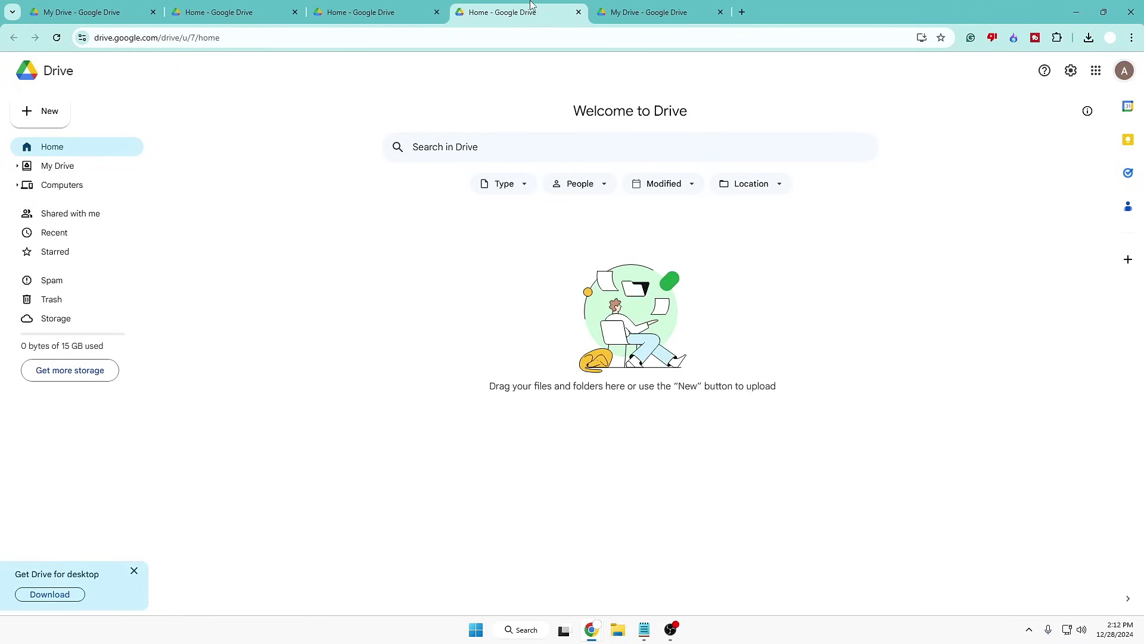
click(623, 8)
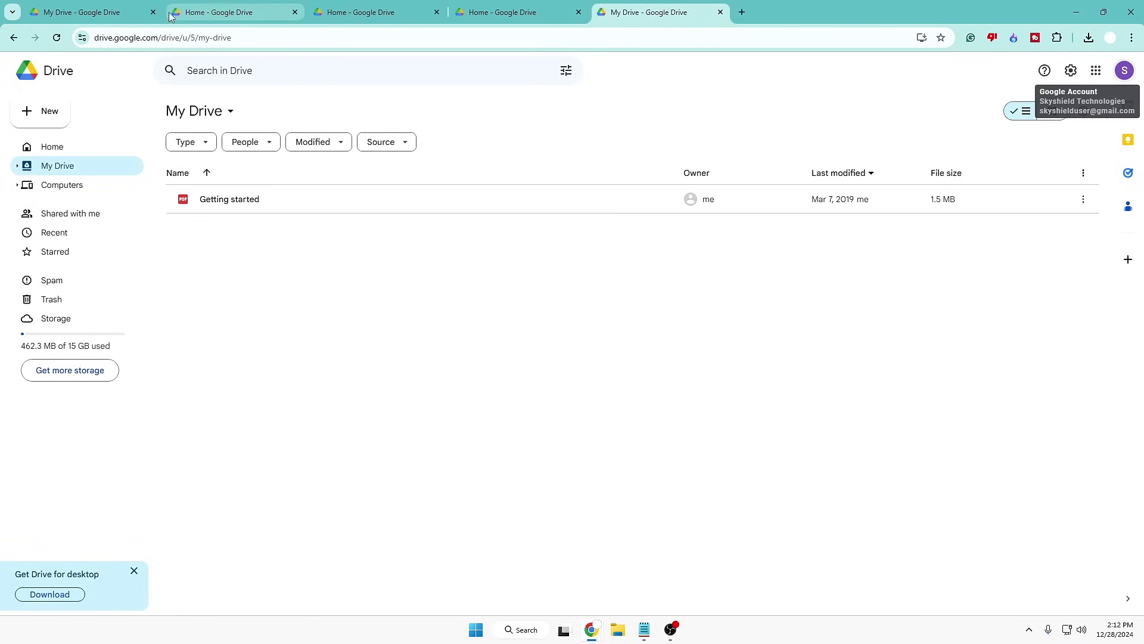
click(82, 13)
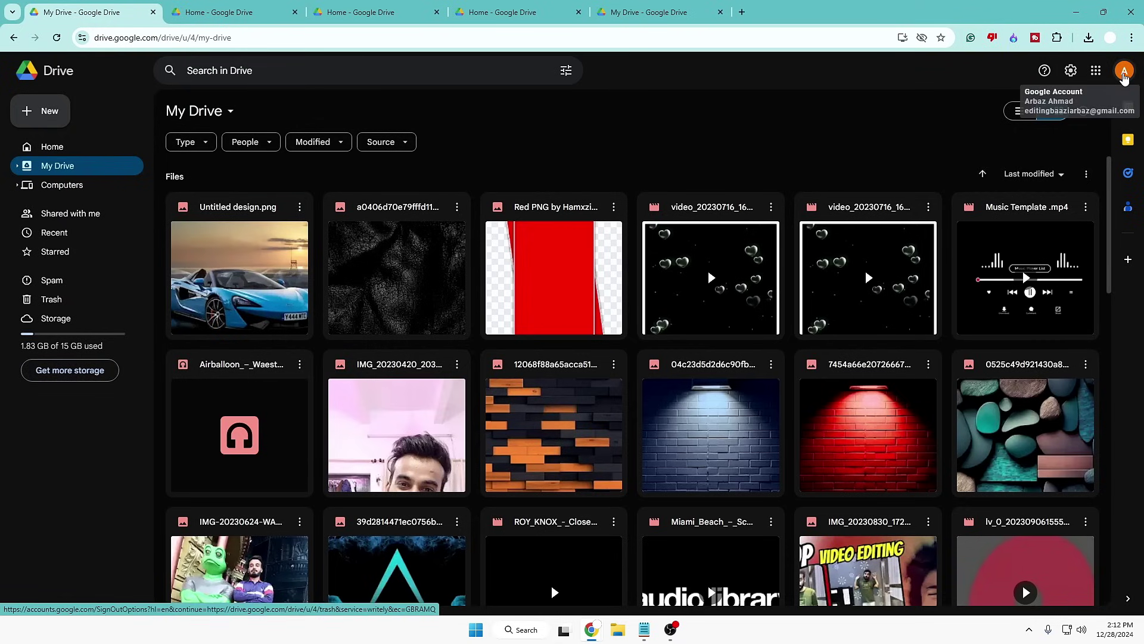
Step: Copy the main account's email address from its profile panel
click(1124, 73)
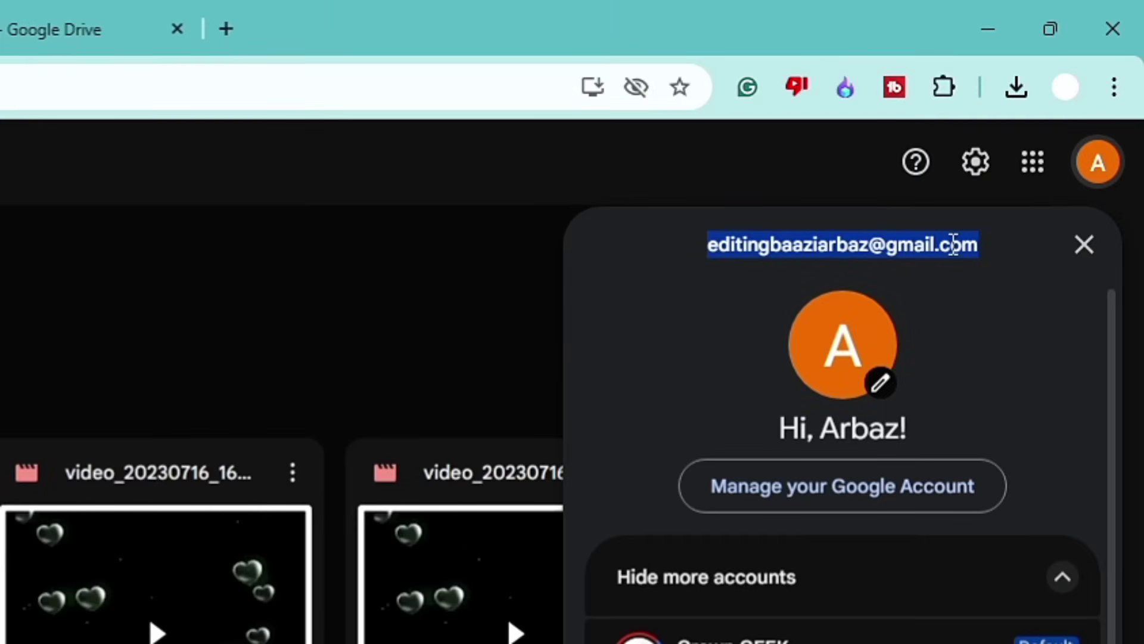
right_click(951, 243)
click(538, 280)
click(512, 301)
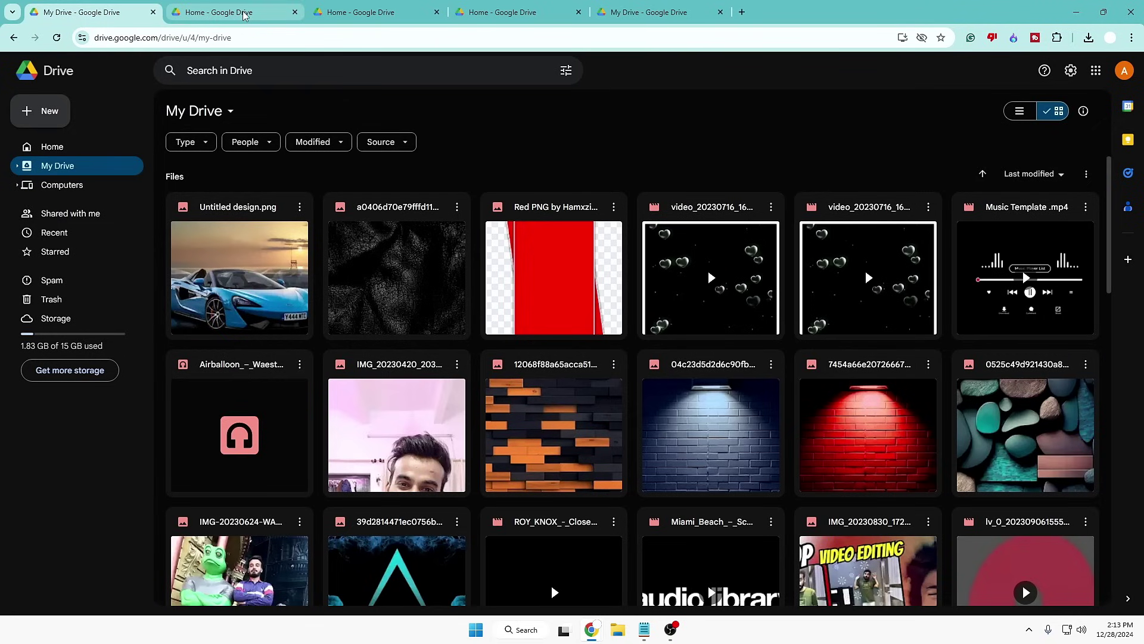
Step: On the second account, create a new folder named 'Account 1 (14)' in My Drive
mouse_move(244, 15)
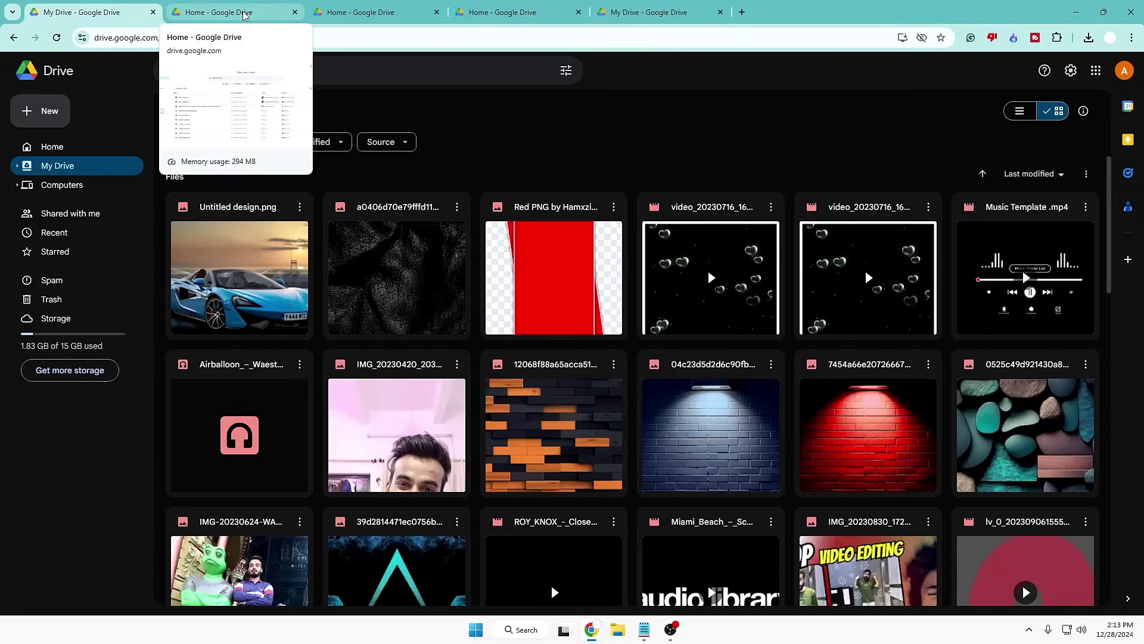
click(244, 16)
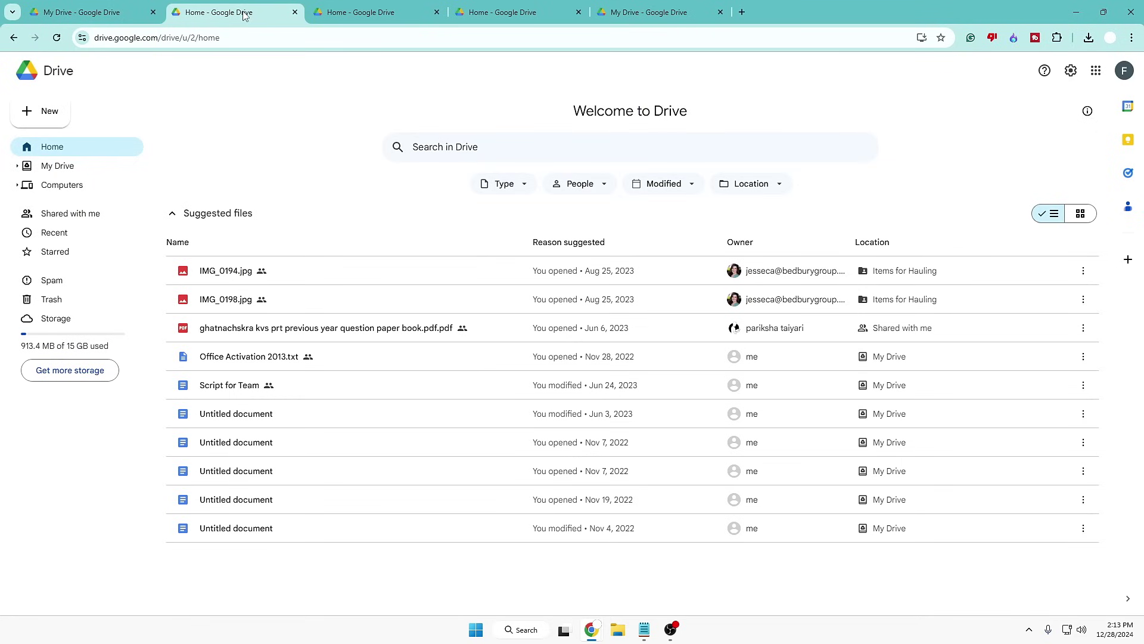
click(60, 121)
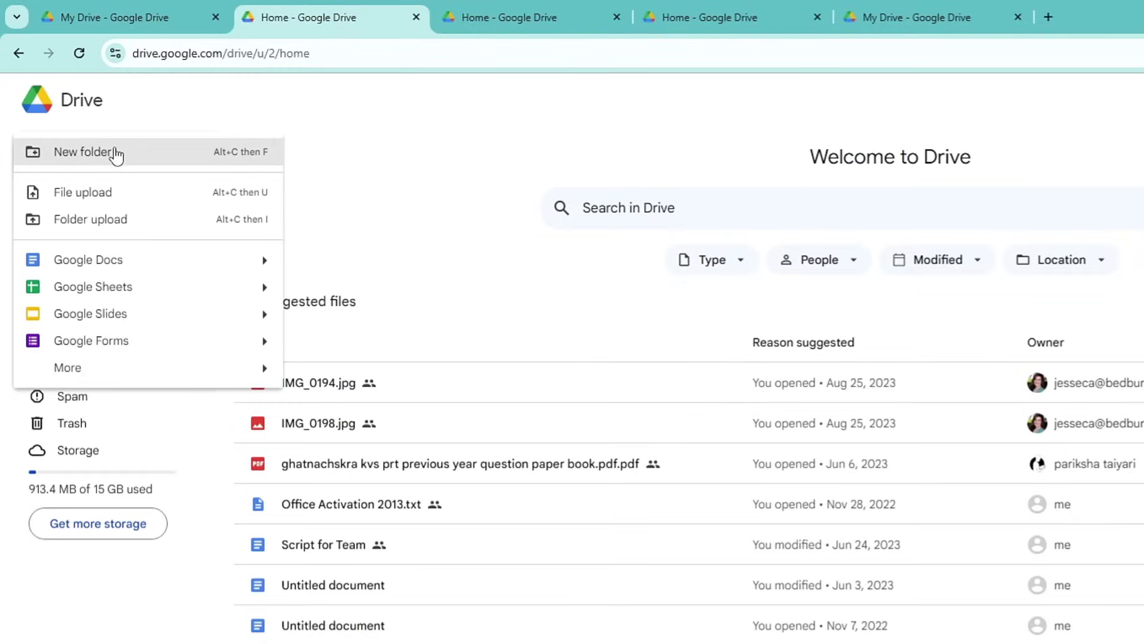
click(115, 152)
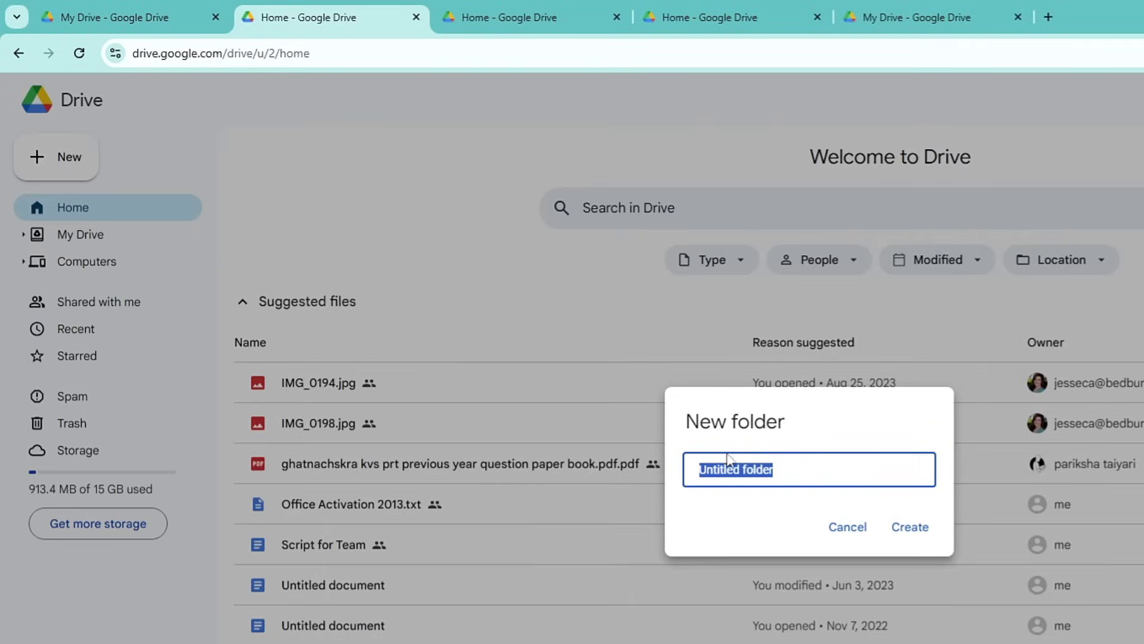
text(Account 1 ()
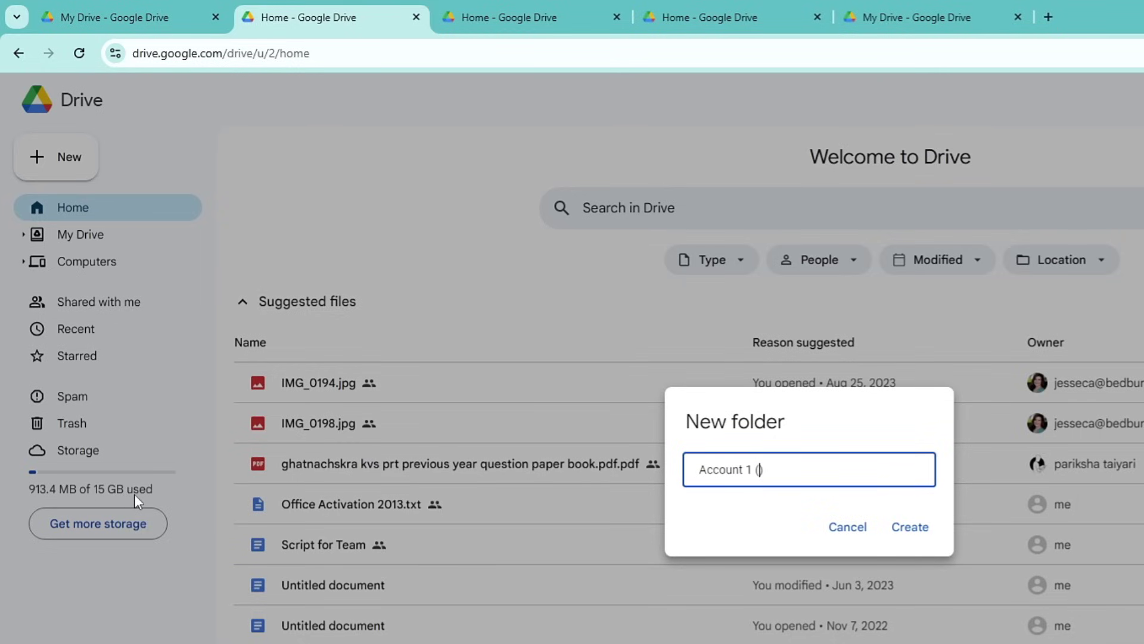
text(14)
click(914, 532)
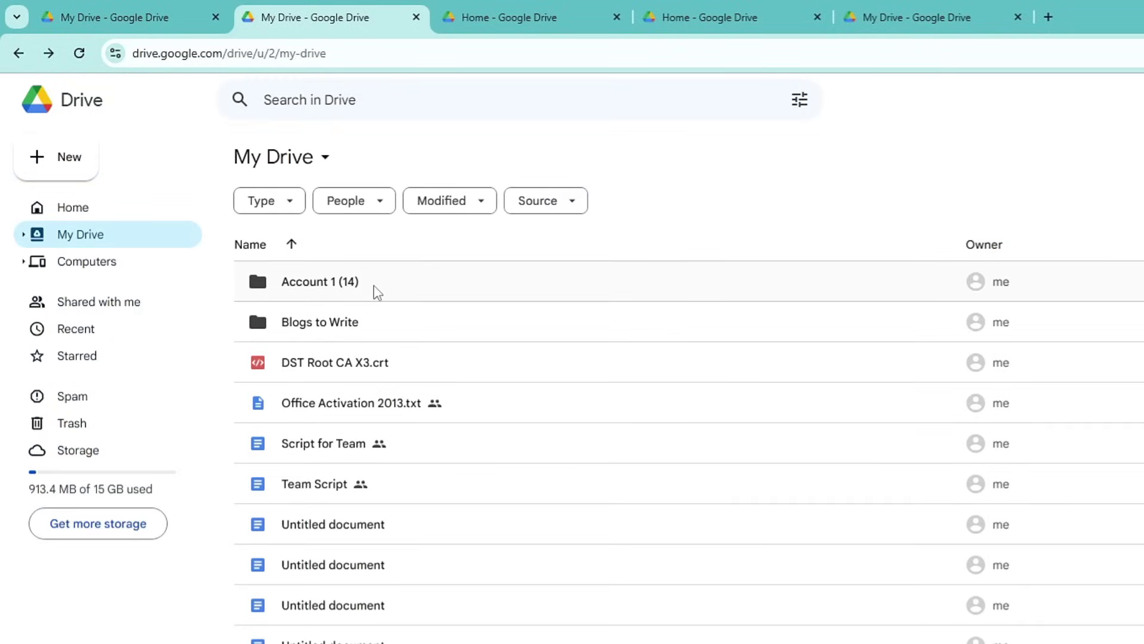
Step: Open the sharing settings for the Account 1 (14) folder
right_click(376, 281)
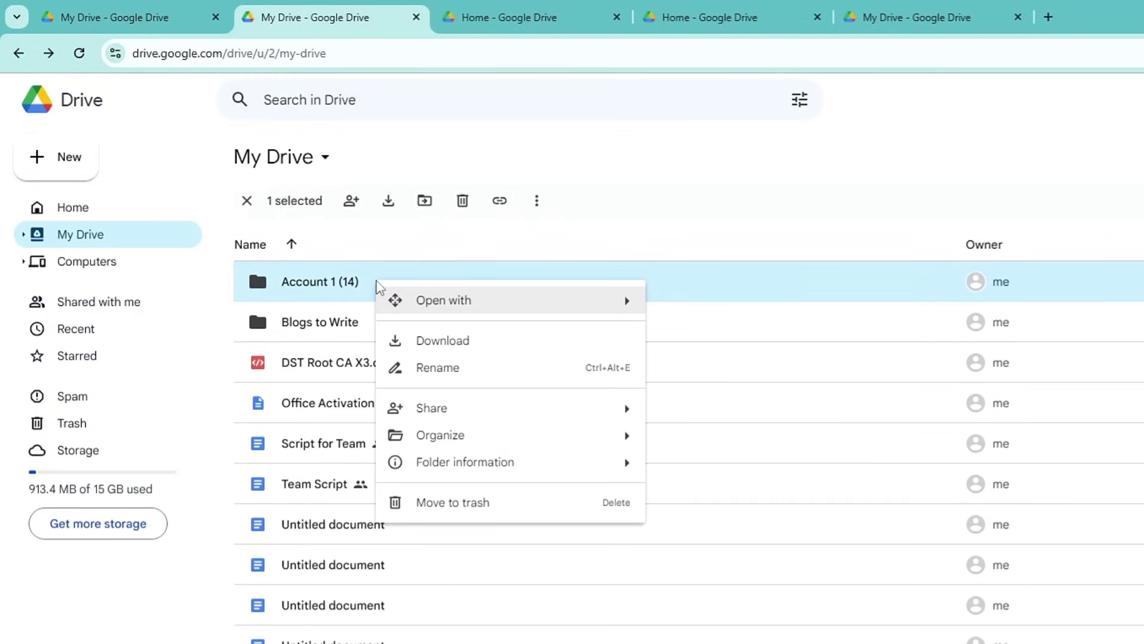
mouse_move(444, 407)
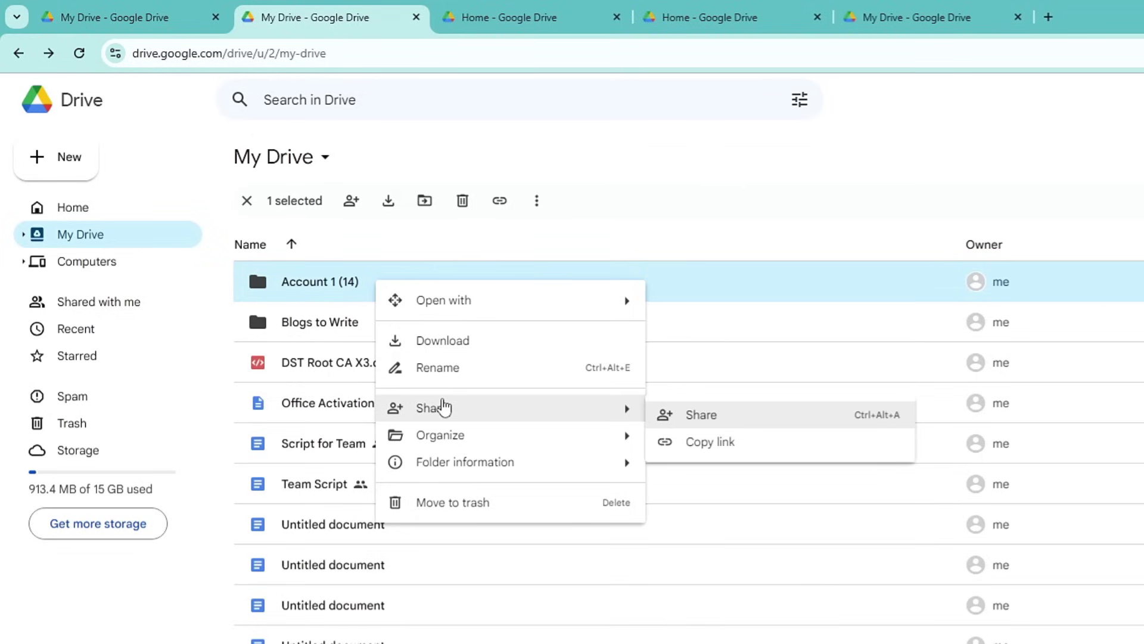
click(699, 420)
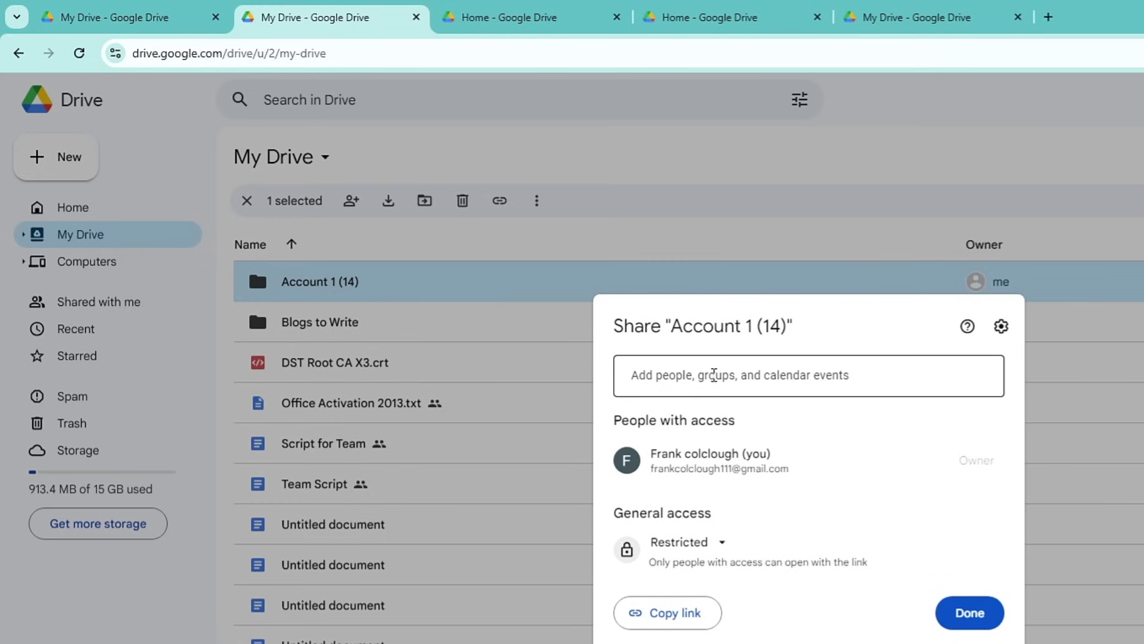
click(94, 11)
click(405, 24)
Step: Share it with the pasted main account email as Editor and send the invitation
click(749, 377)
key(ctrl+v)
key(Return)
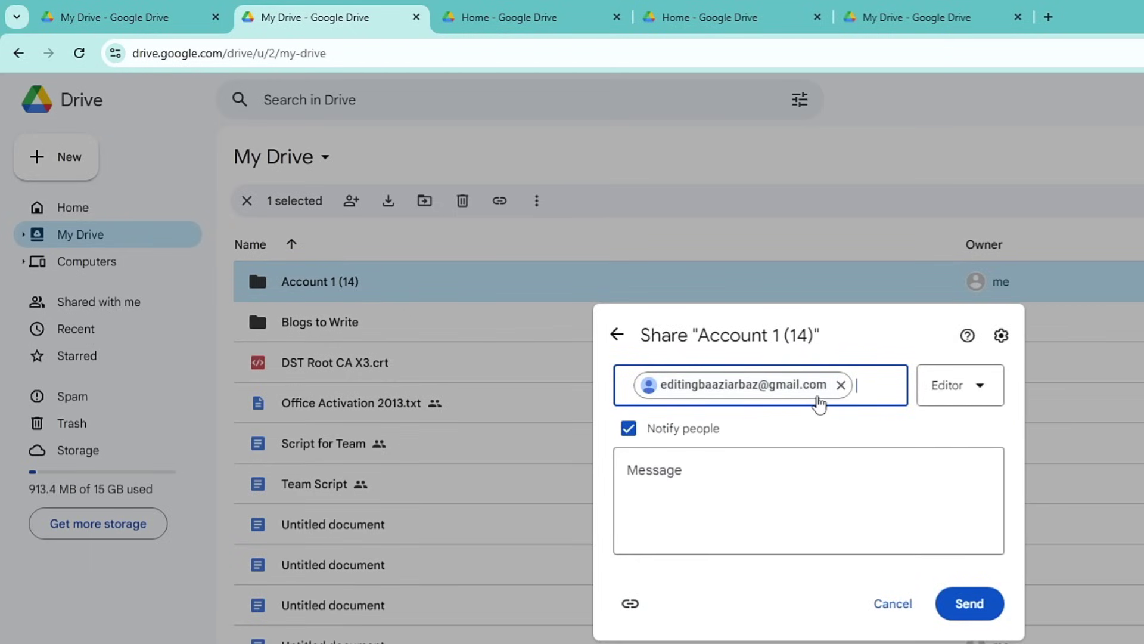
click(981, 389)
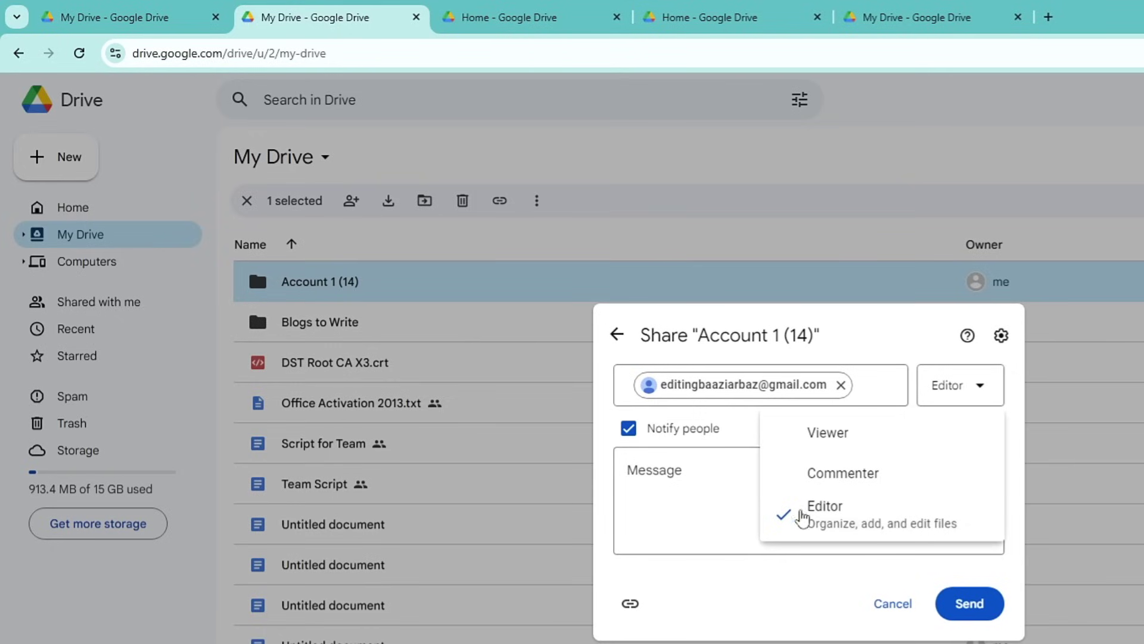
click(685, 489)
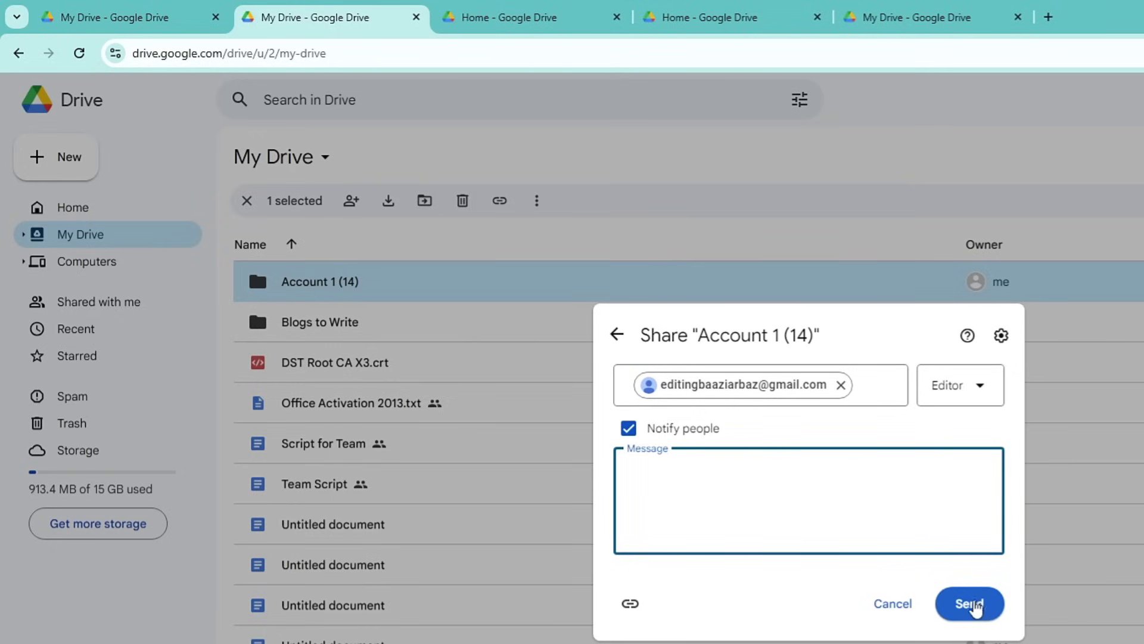
click(970, 607)
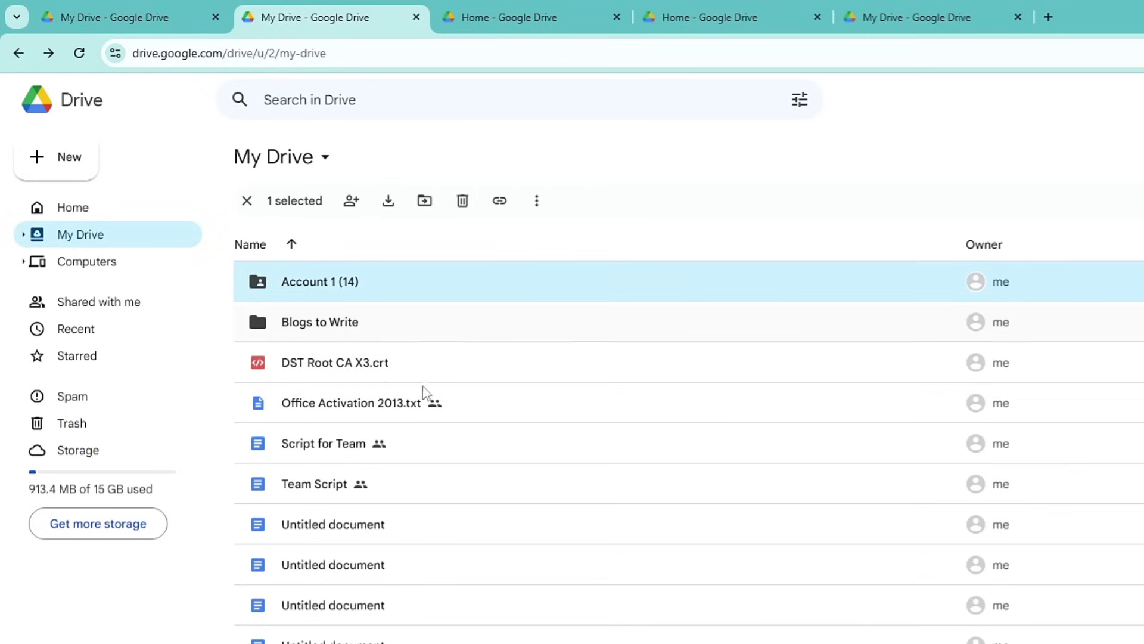
mouse_move(381, 306)
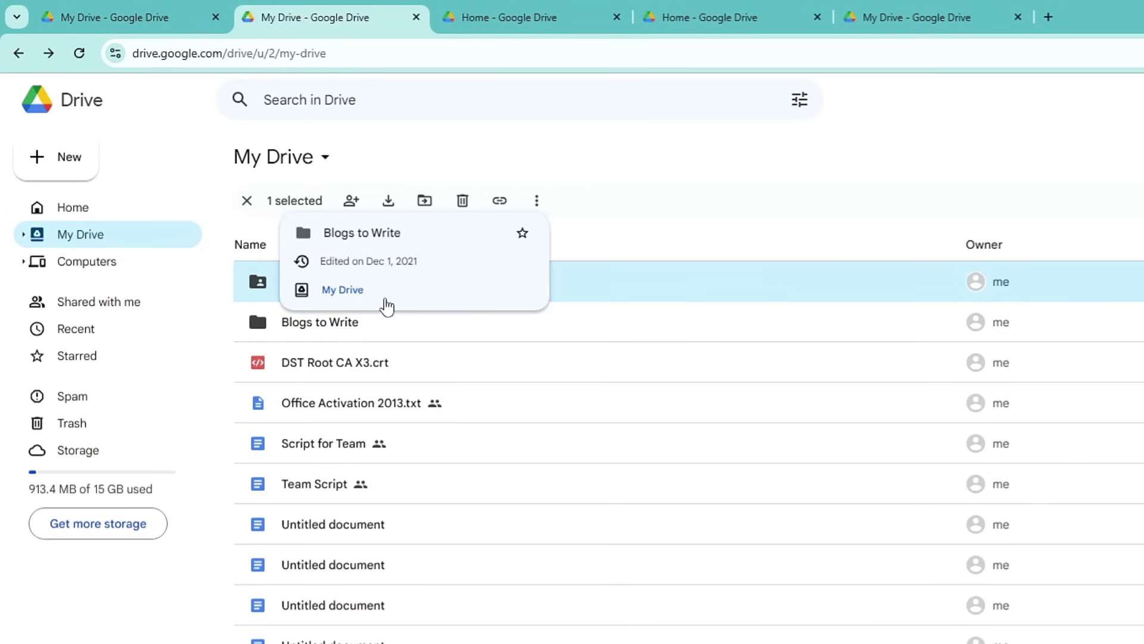
Step: Confirm Account 1 (14) appears in the main account's Shared with me list
click(128, 19)
click(95, 208)
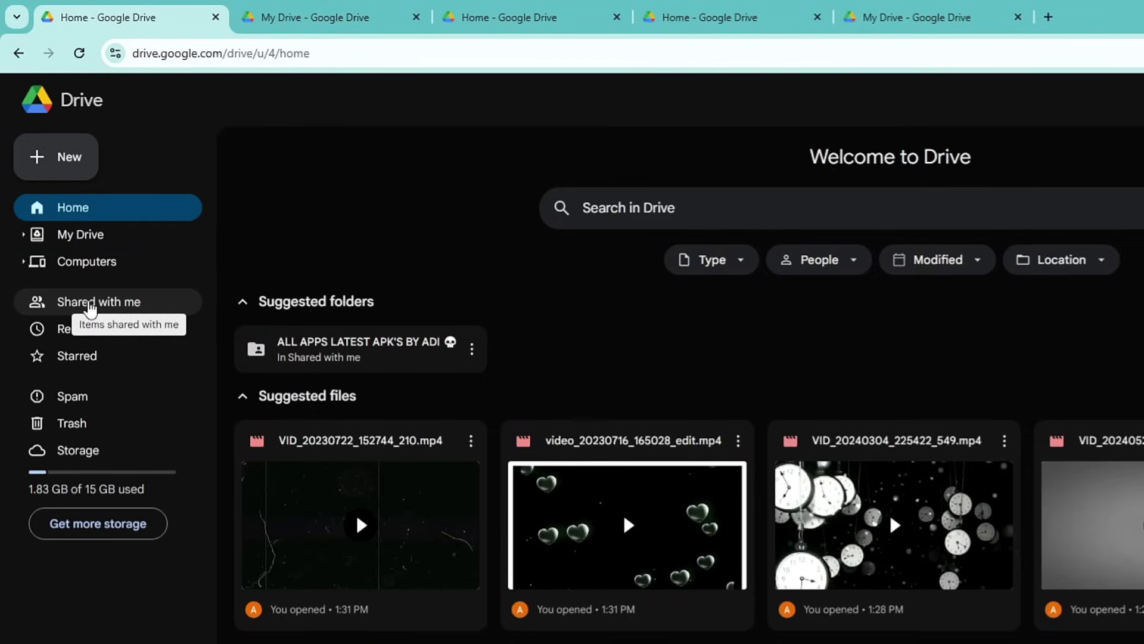
click(112, 304)
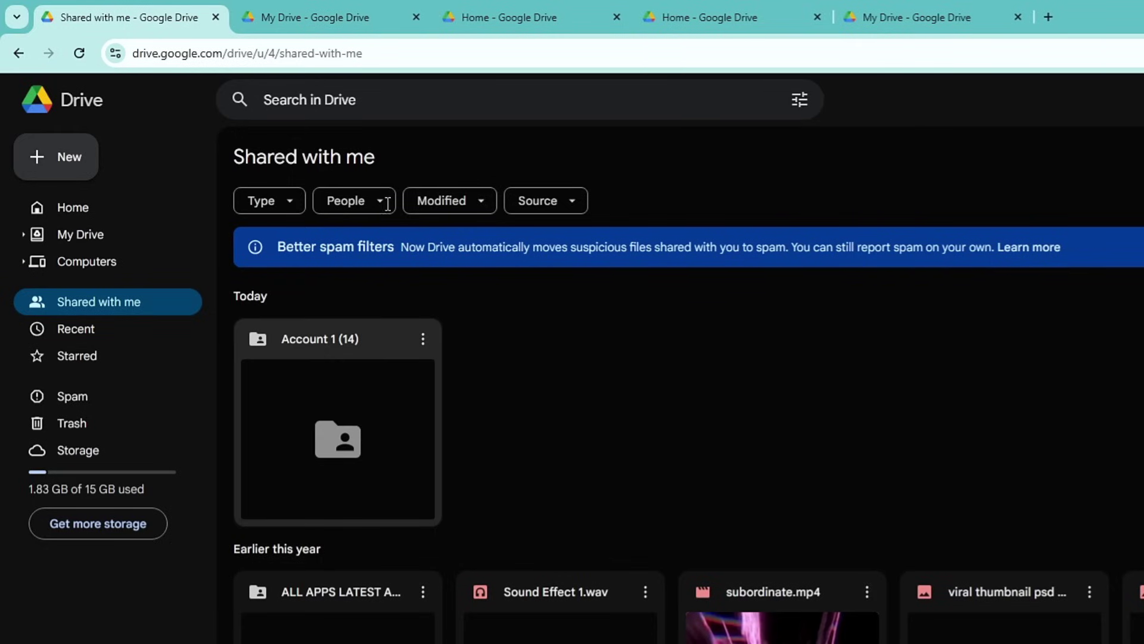
click(544, 11)
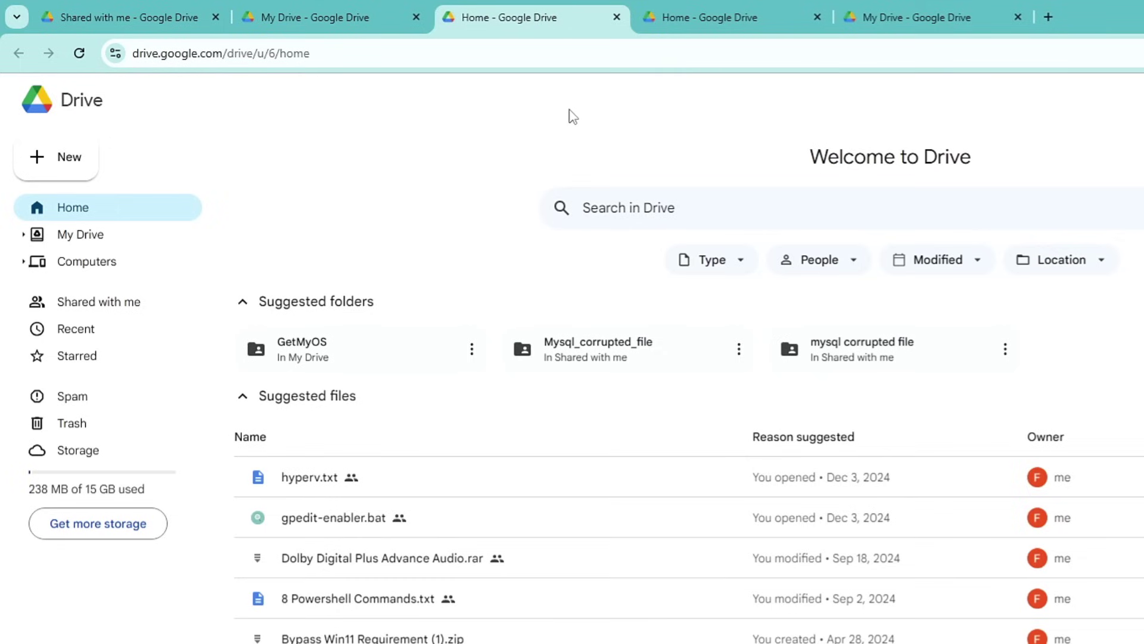
Step: Create a new folder named 'Account 2 (14.5)' on this secondary account
click(88, 174)
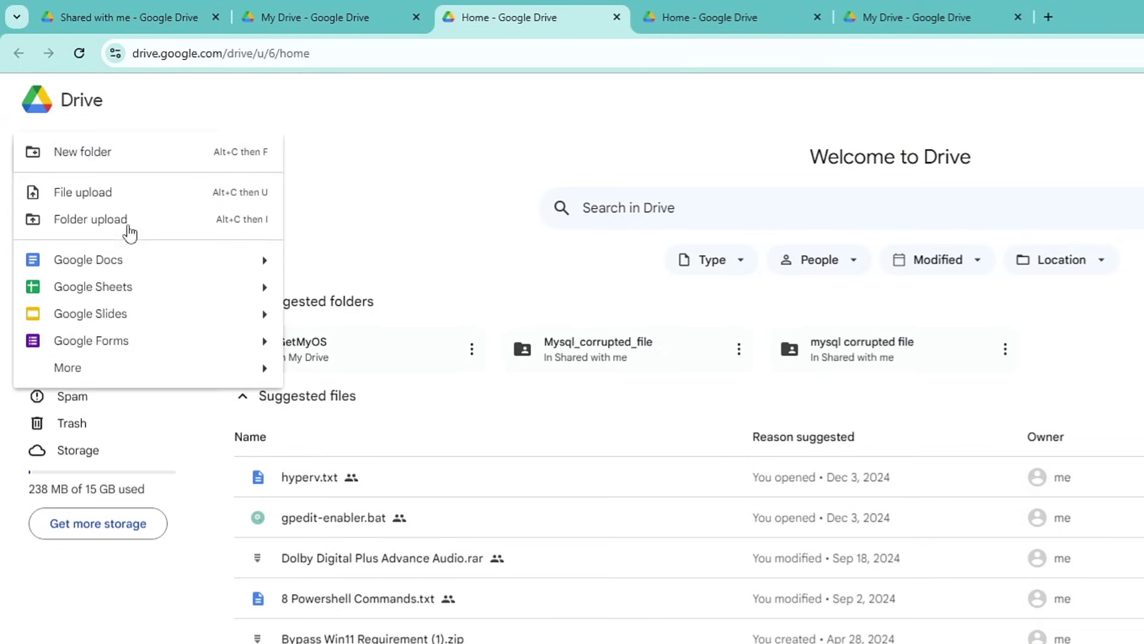
click(131, 168)
text(Account ())
key(Left)
key(Left)
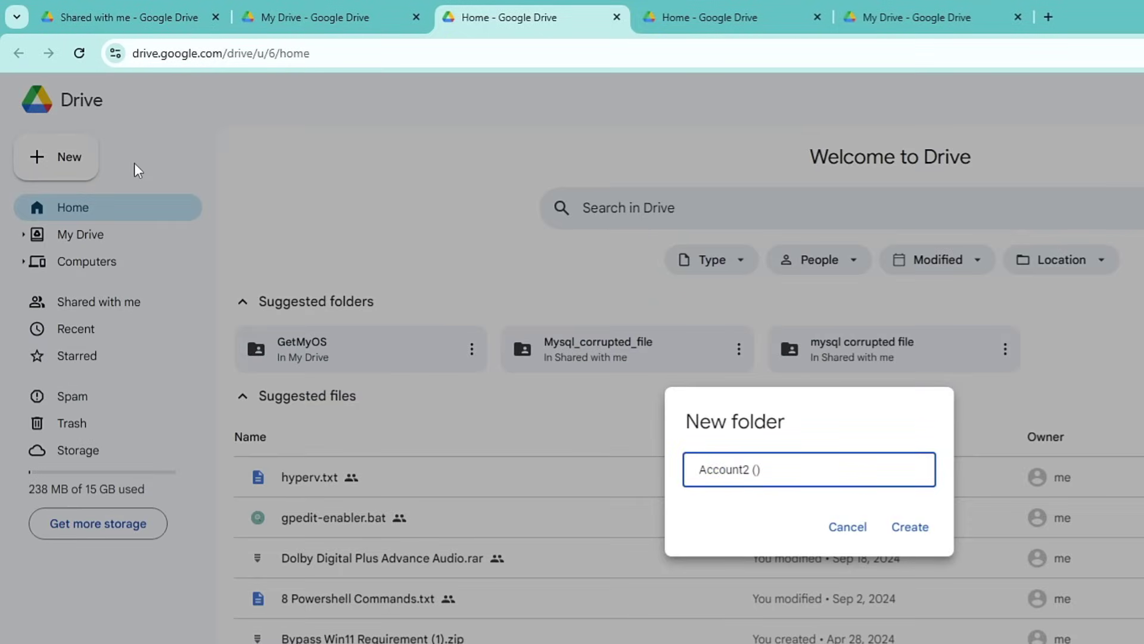
text(2)
key(Right)
text(14.5)
click(918, 536)
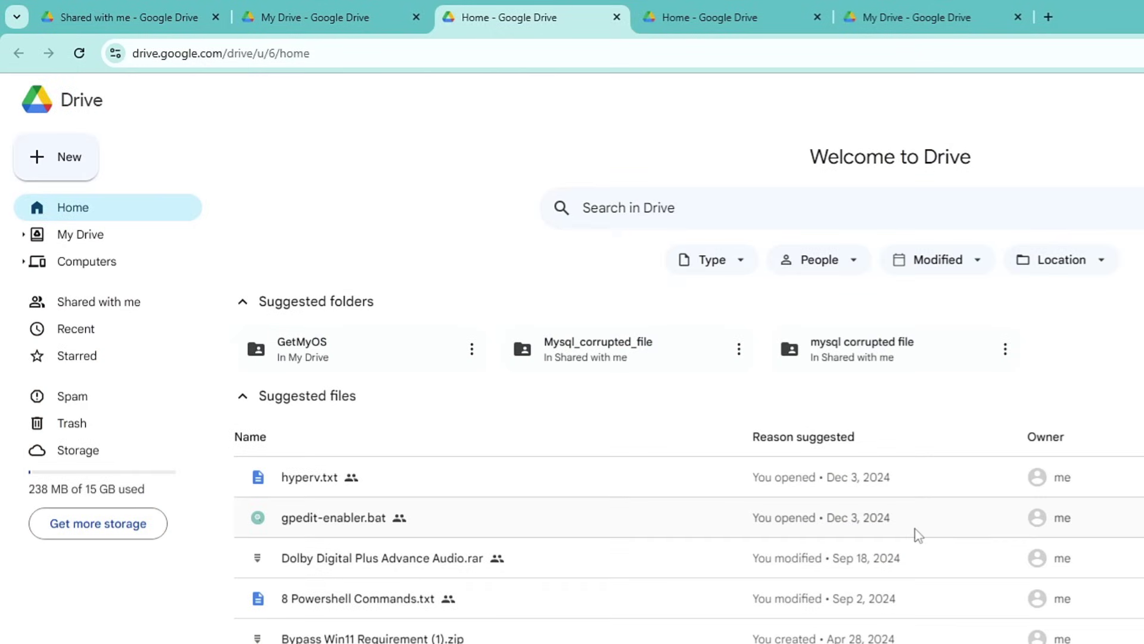
Step: Share Account 2 (14.5) with the main account's email as Editor and send the invitation
right_click(426, 286)
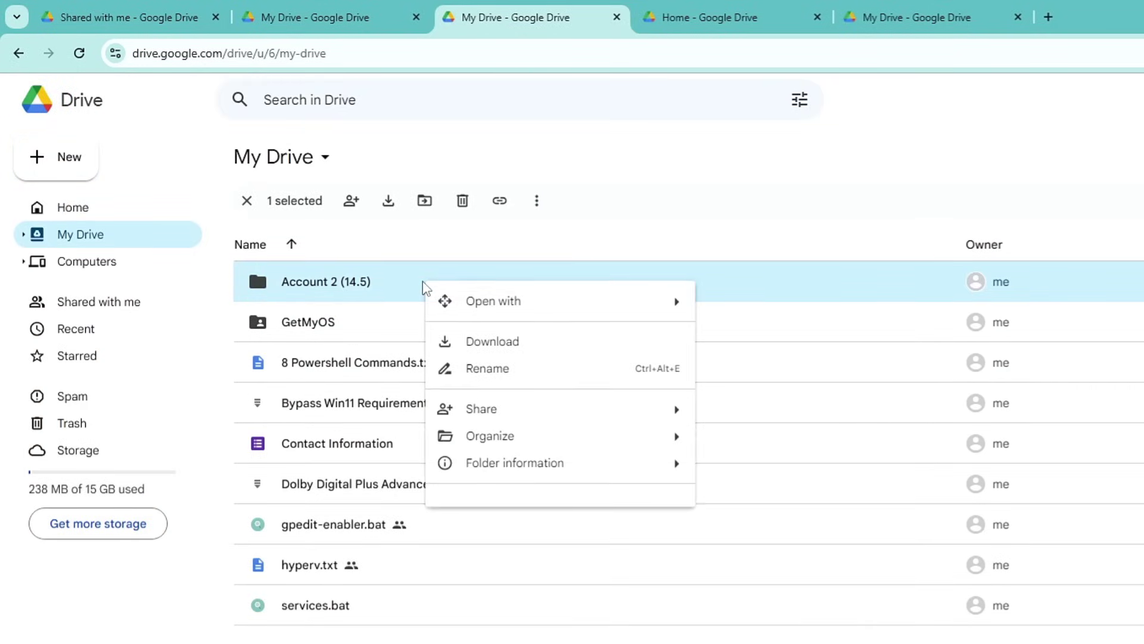
mouse_move(511, 417)
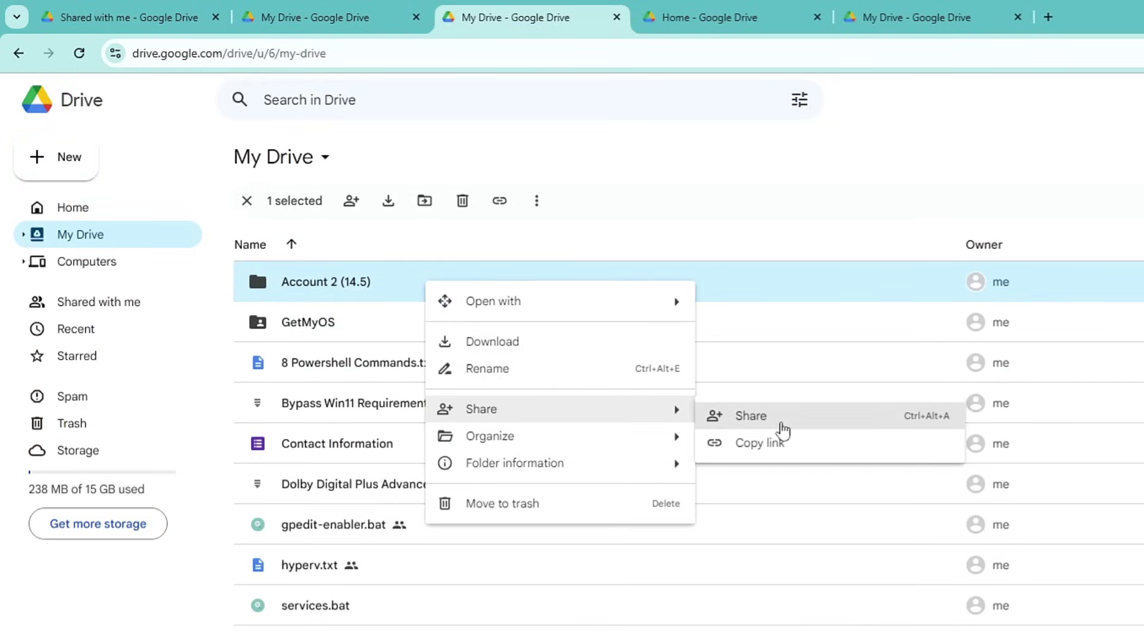
click(780, 428)
click(748, 382)
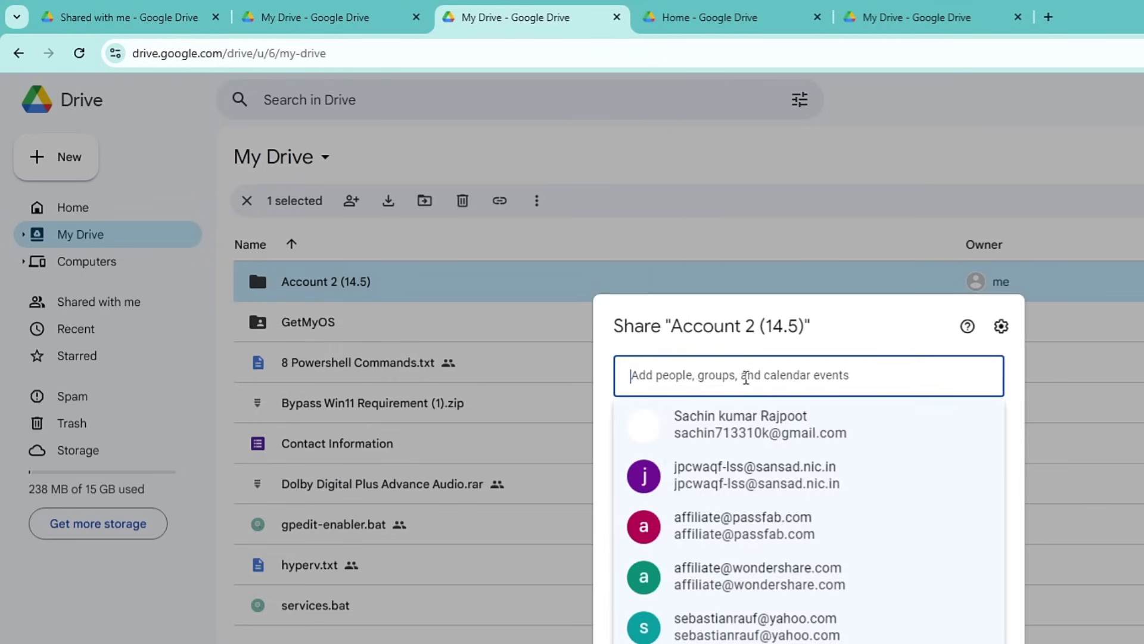
key(ctrl+v)
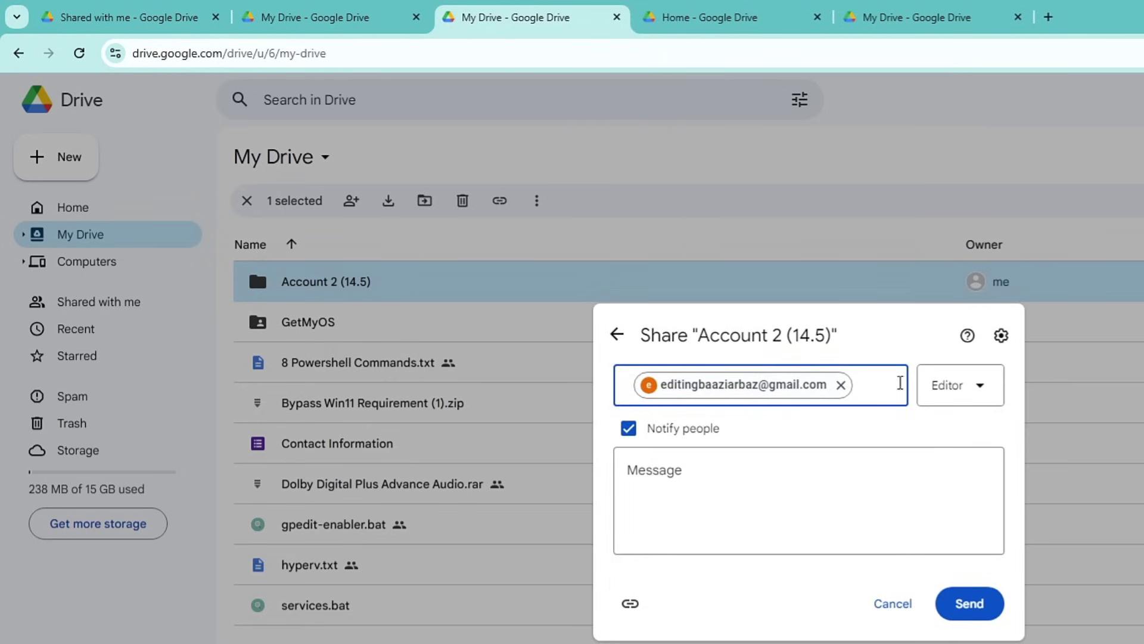
click(983, 400)
click(886, 514)
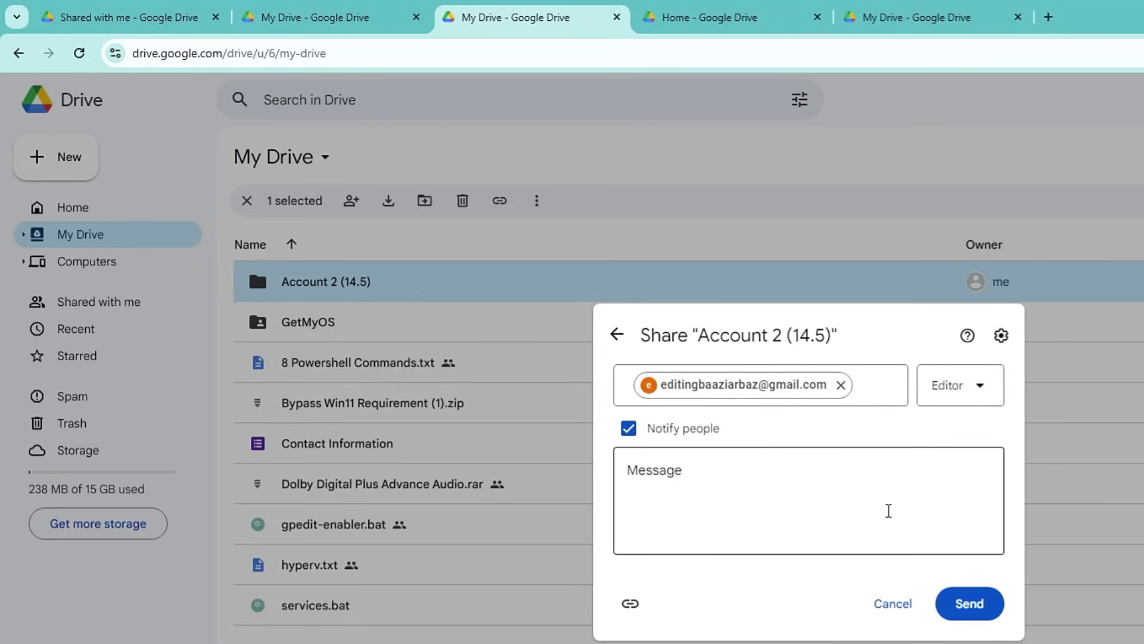
click(972, 617)
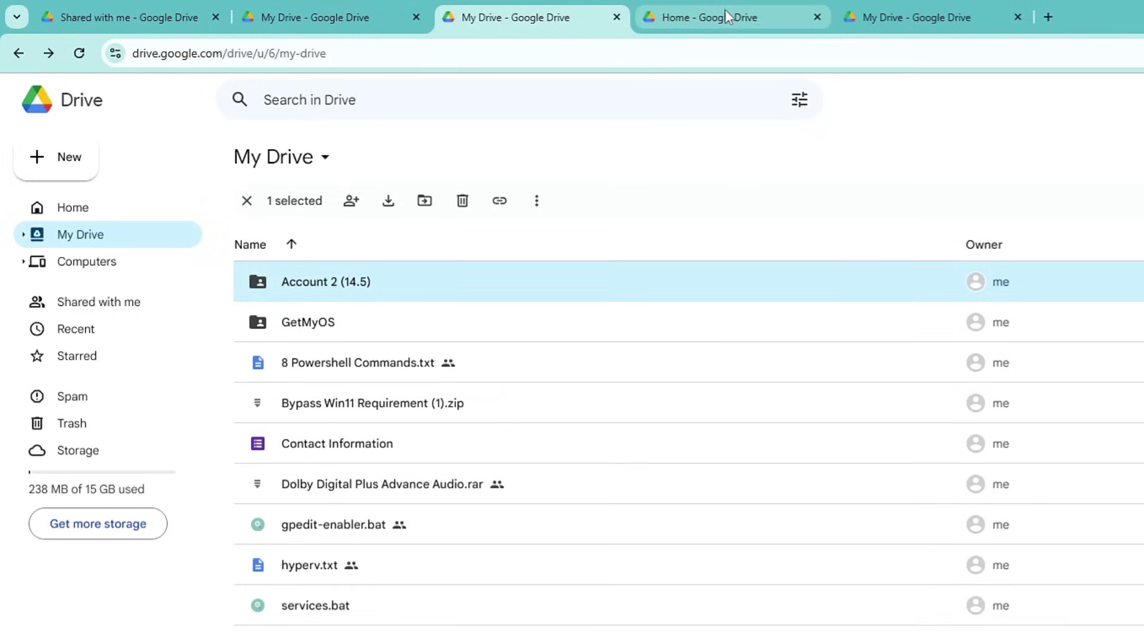
click(729, 18)
Step: Create a new folder named 'Account 3 (15)' on this account
click(66, 159)
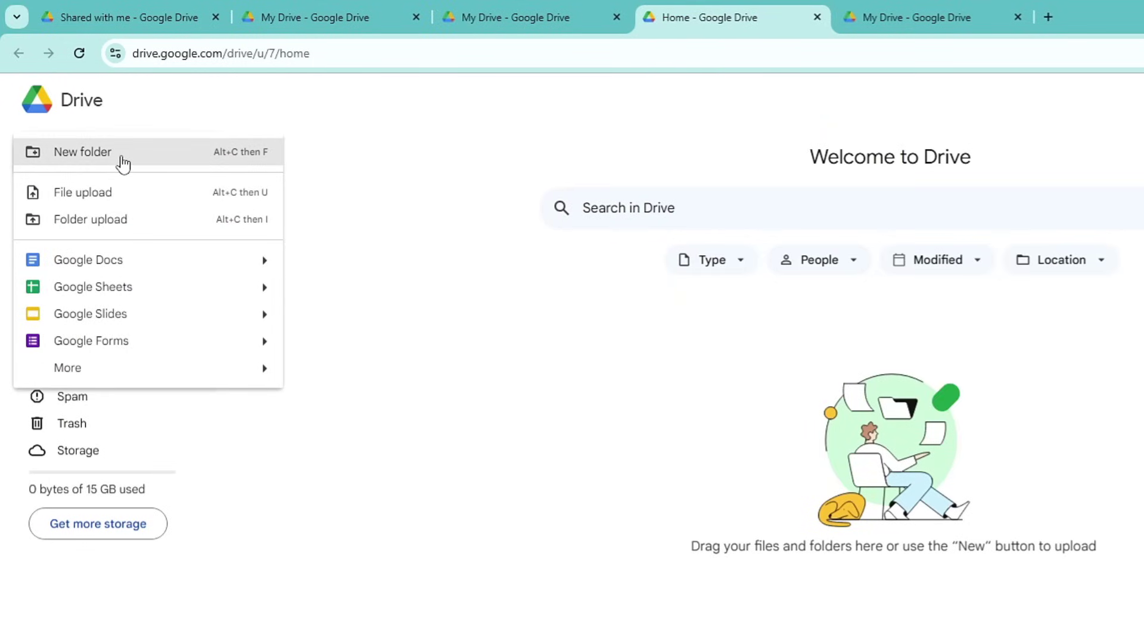
click(120, 156)
text(Account )
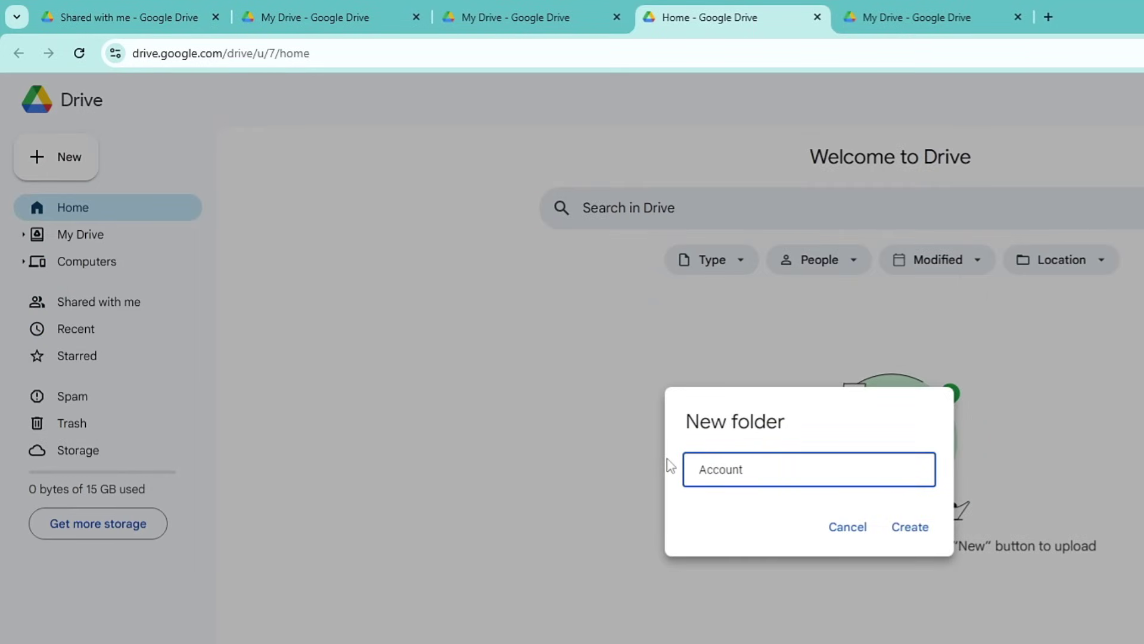
text(3 (15))
click(924, 534)
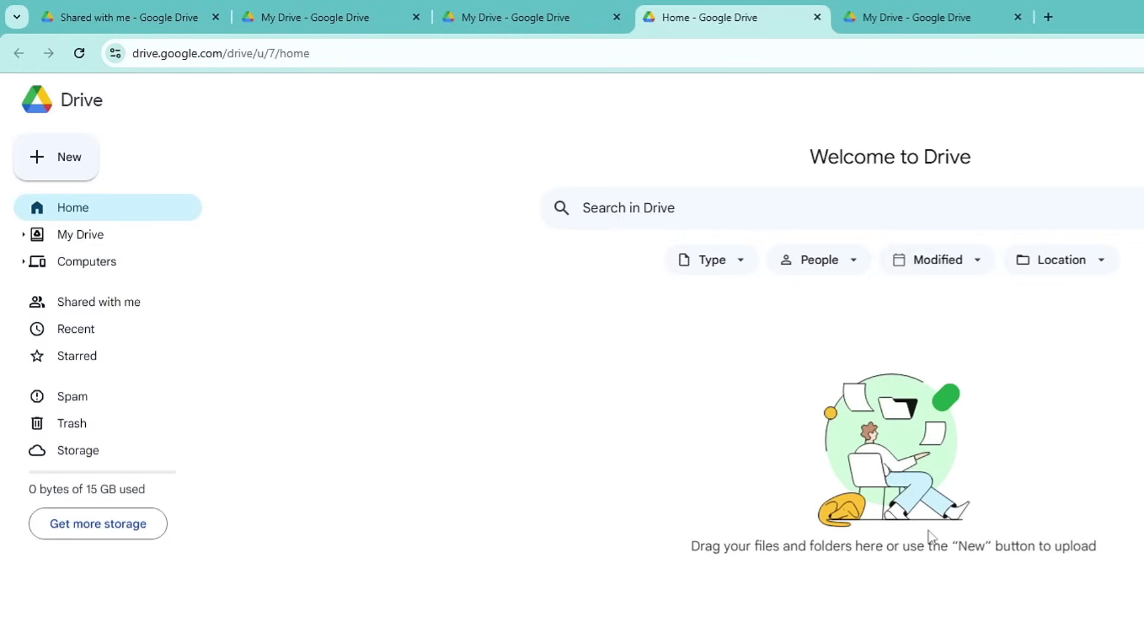
Step: On the next account's My Drive, create a folder named 'Account 4 (14.3)'
click(933, 18)
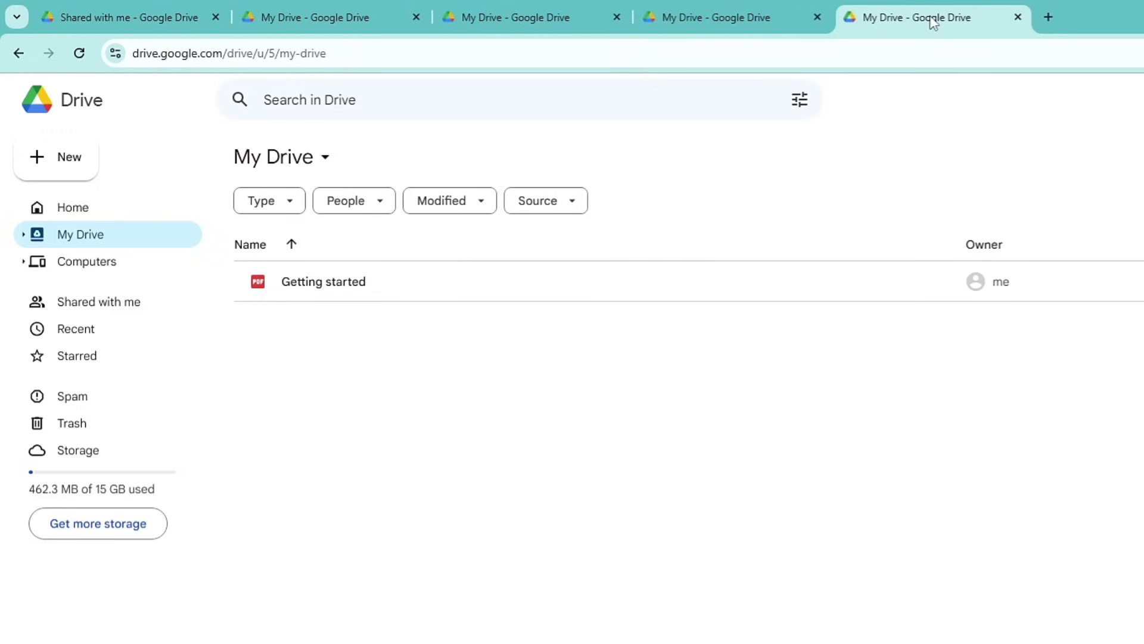
click(73, 174)
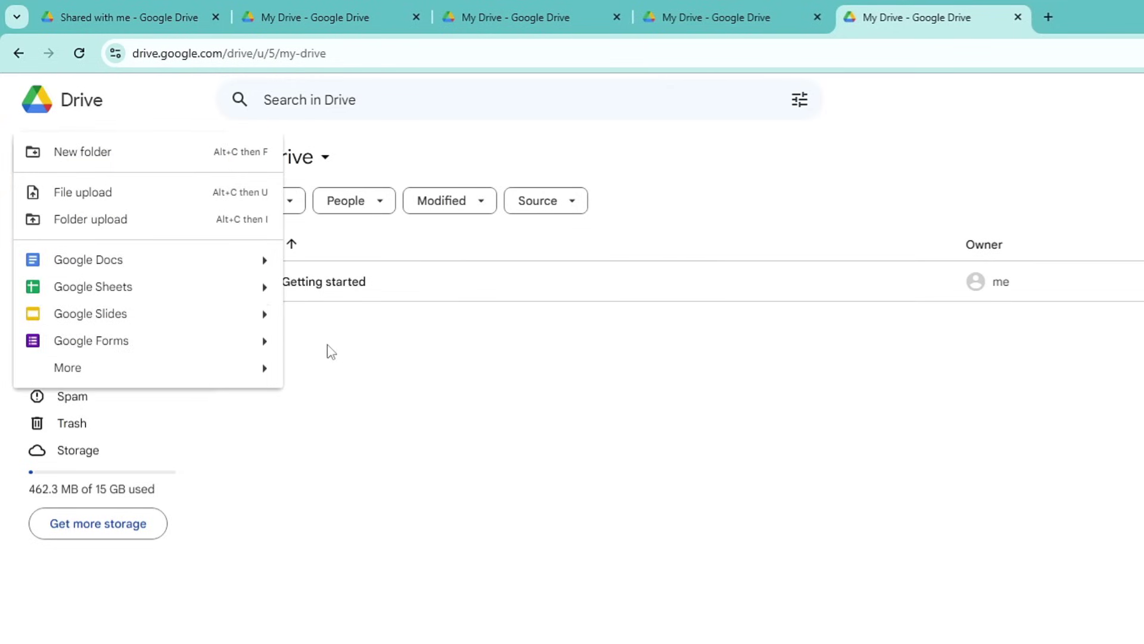
click(136, 165)
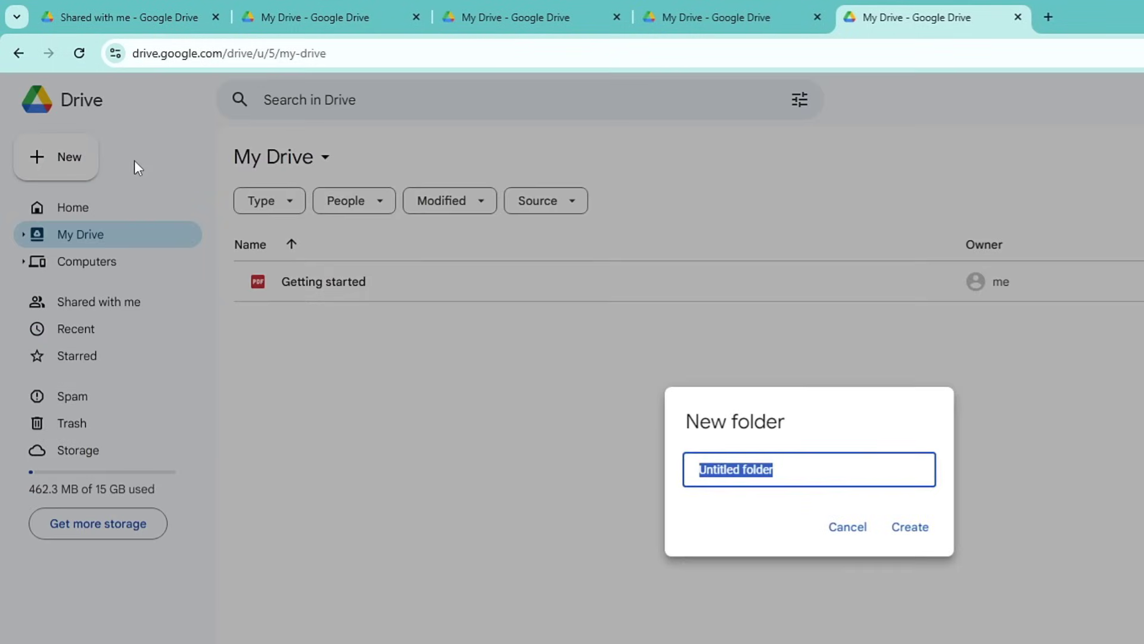
text(Account 4 ())
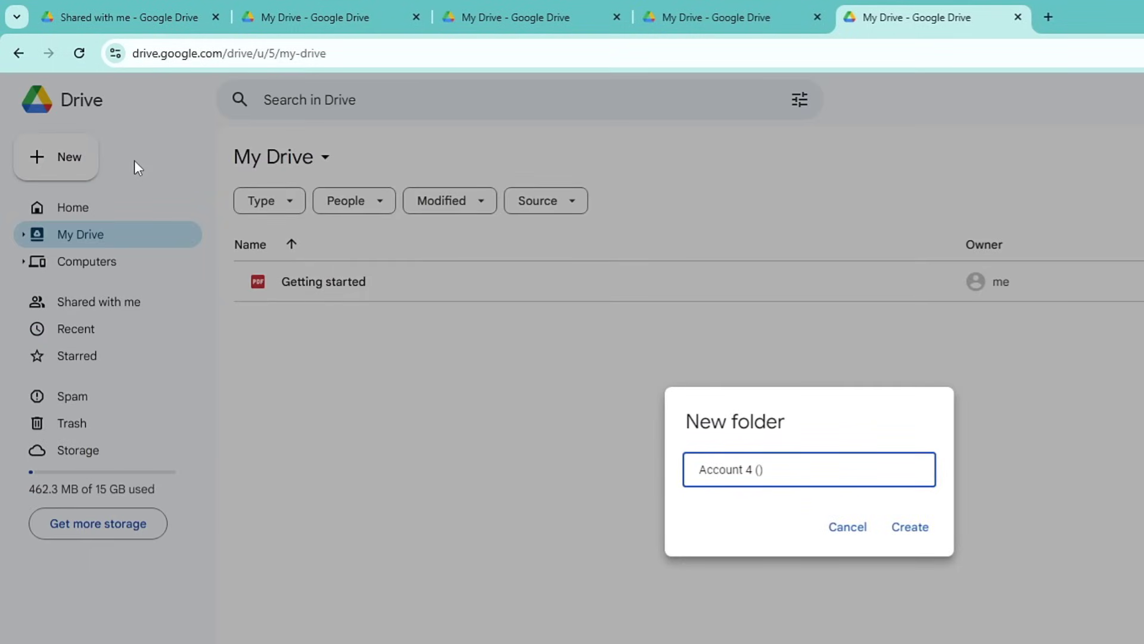
key(Left)
text(14.3)
click(921, 536)
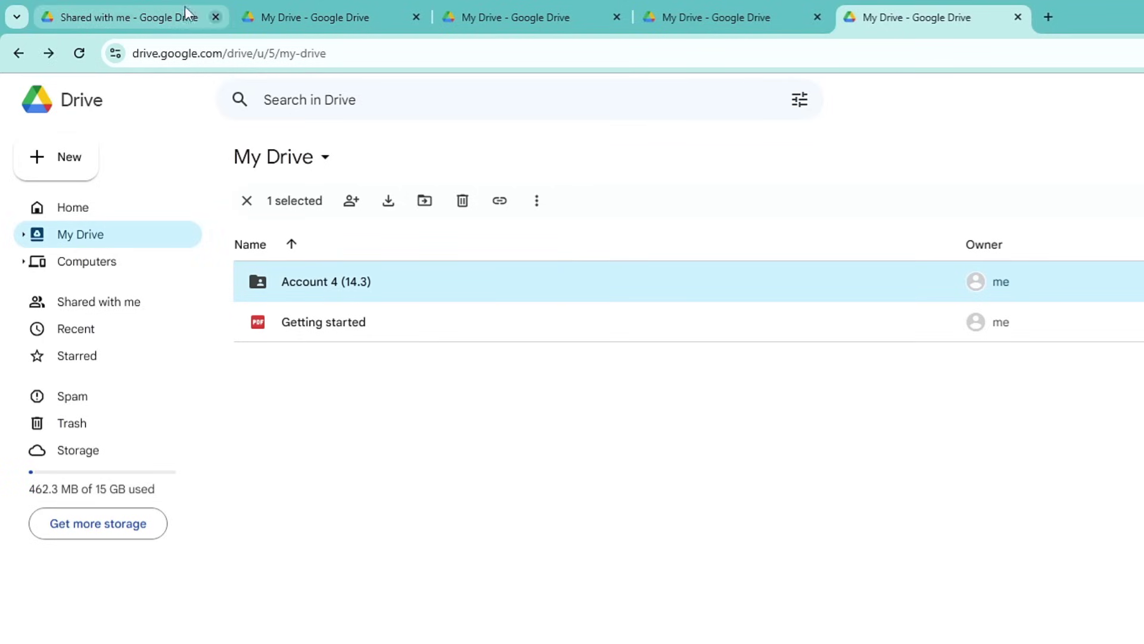
Step: Open the shared Account 4 (14.3) folder from the main account's Shared with me
click(84, 10)
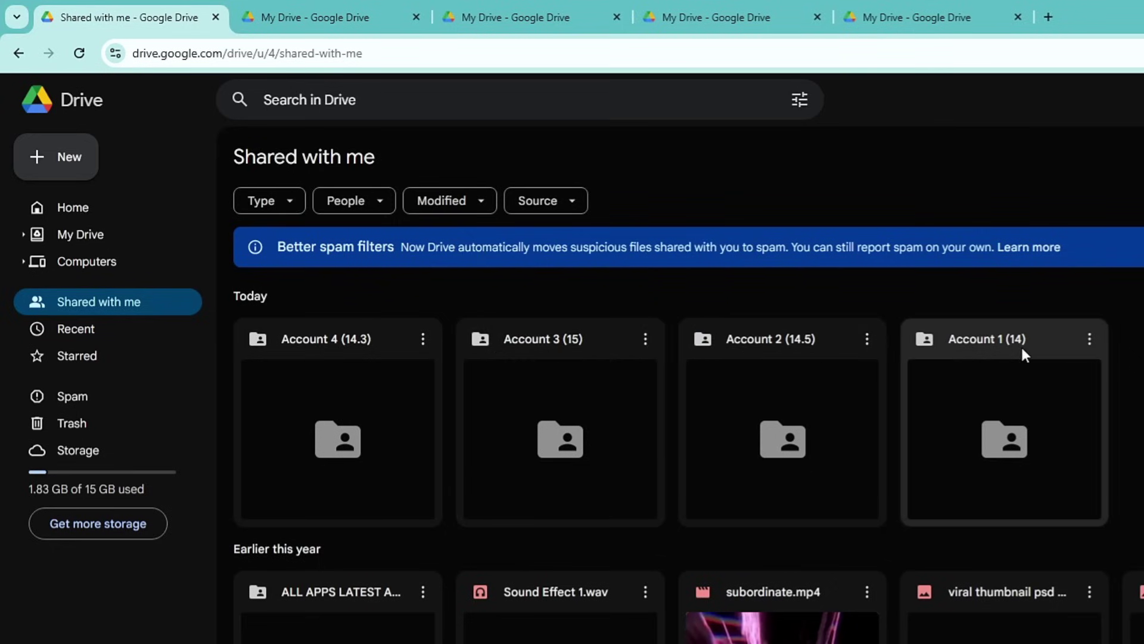
double_click(331, 382)
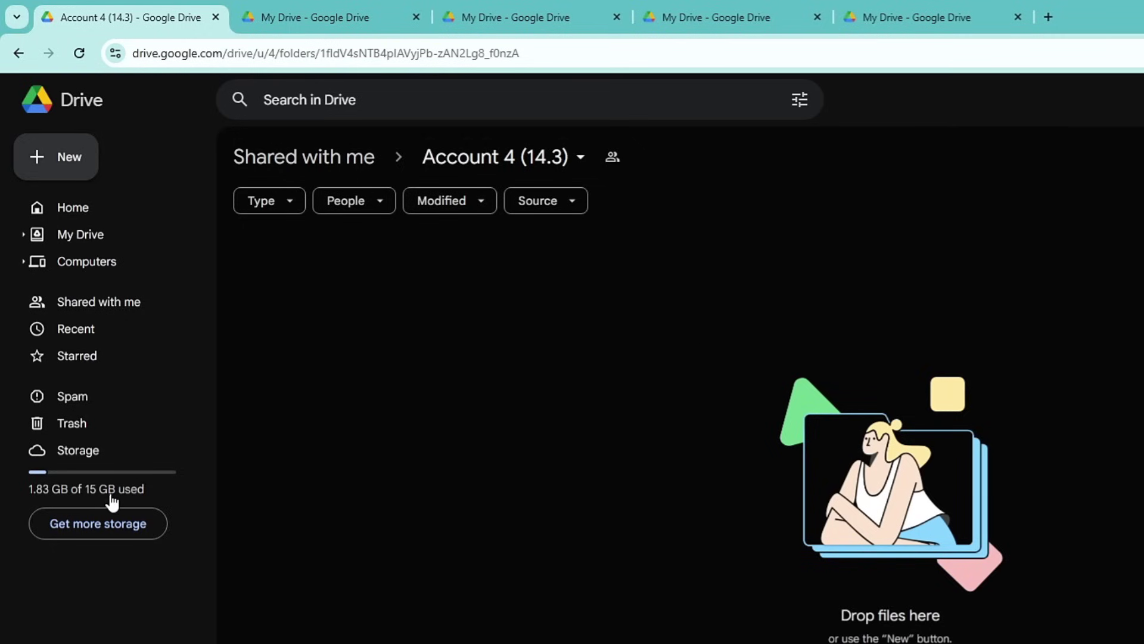
Step: Drag VID_20230722_152744_210.mp4 from Downloads into the Account 4 (14.3) Drive folder
key(alt+Tab)
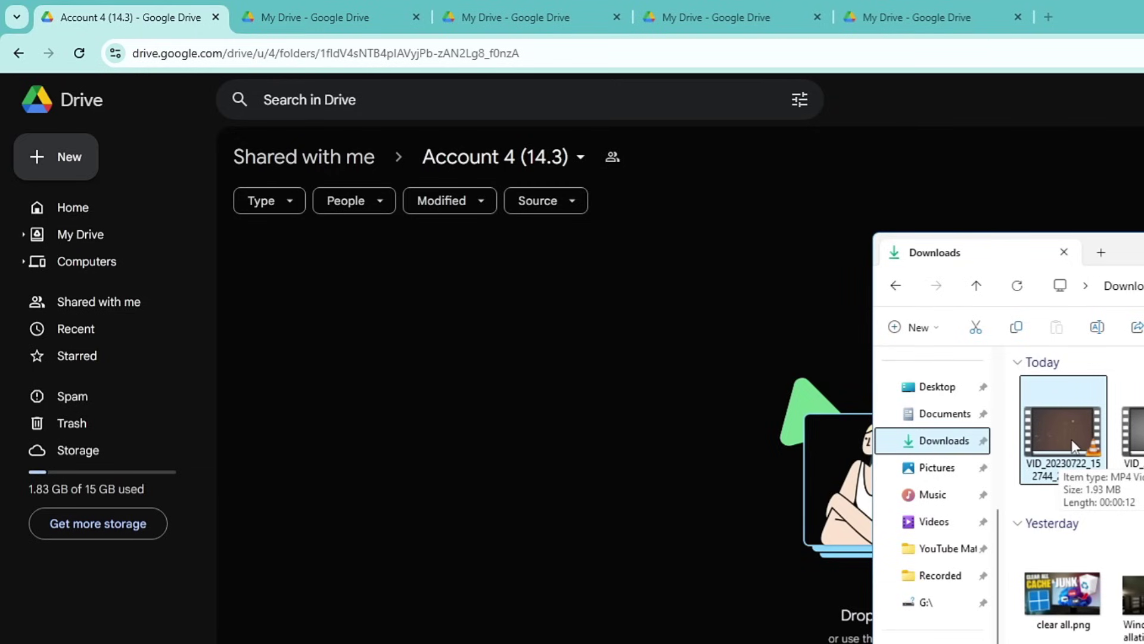
click(944, 356)
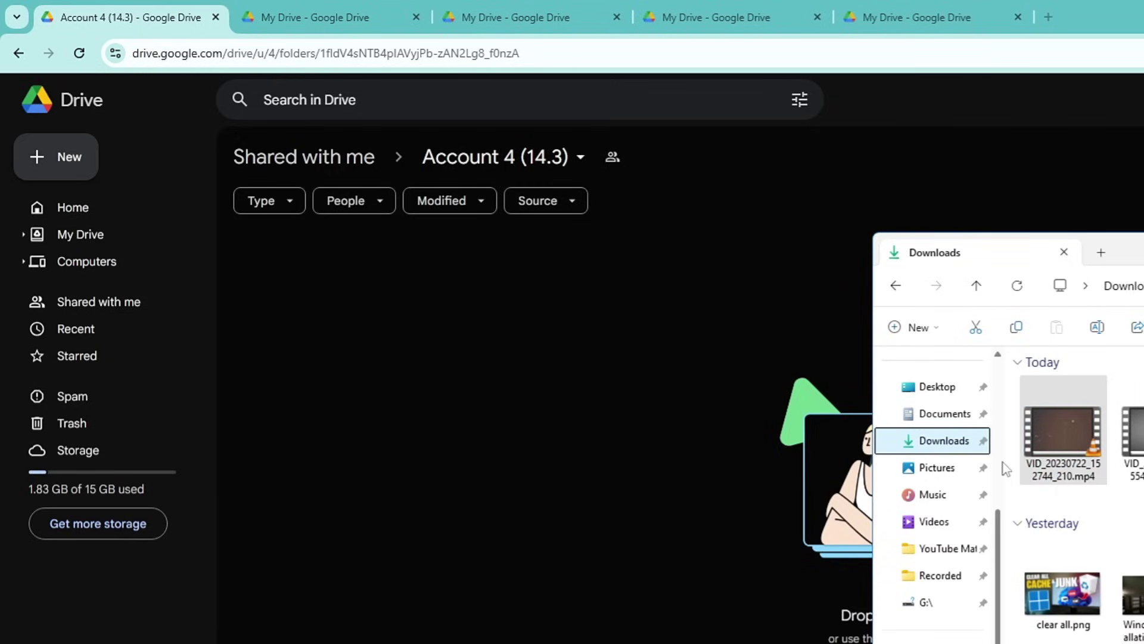
click(1070, 438)
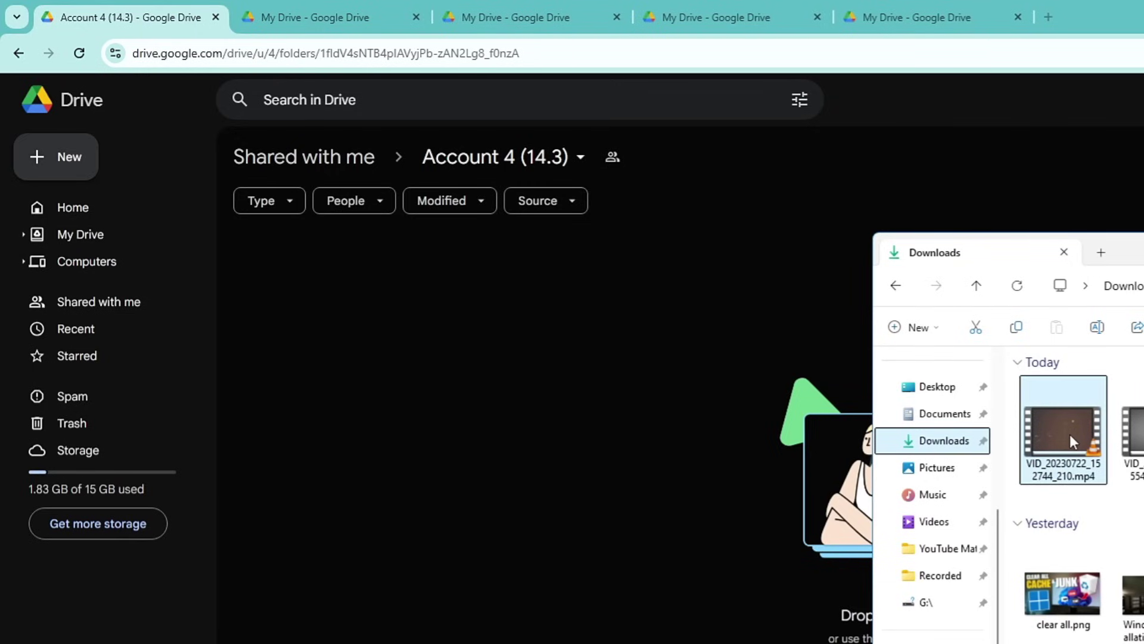
drag(1070, 434, 793, 365)
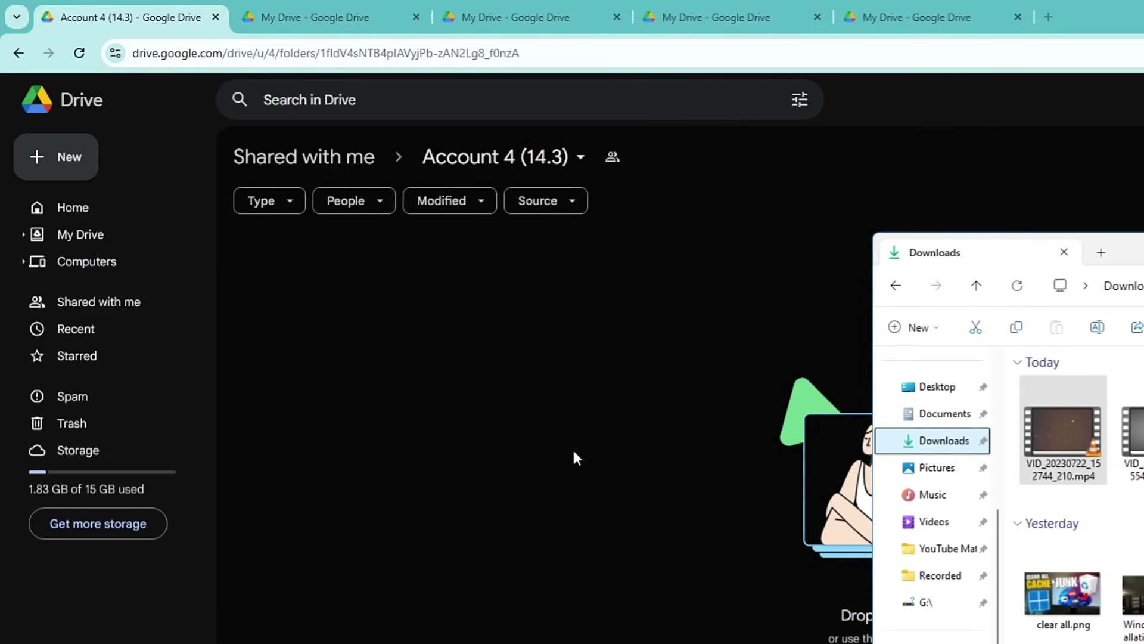
drag(1064, 432, 607, 466)
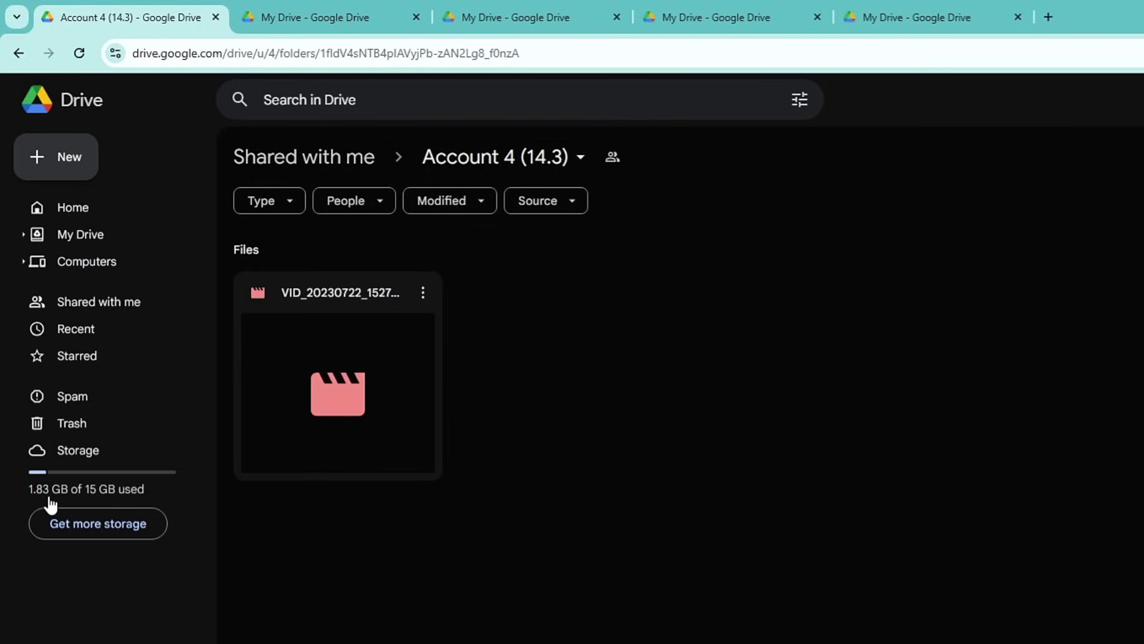
Step: Reload Drive, then view Shared with me listing Account 1 (14) through Account 4 (14.3)
click(81, 53)
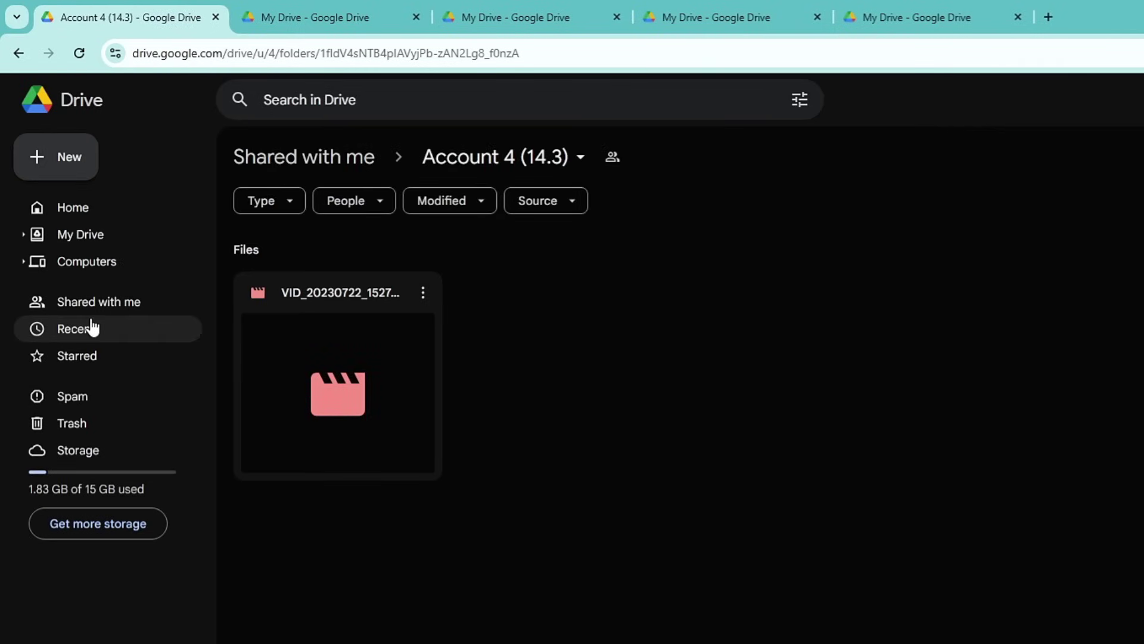
click(104, 311)
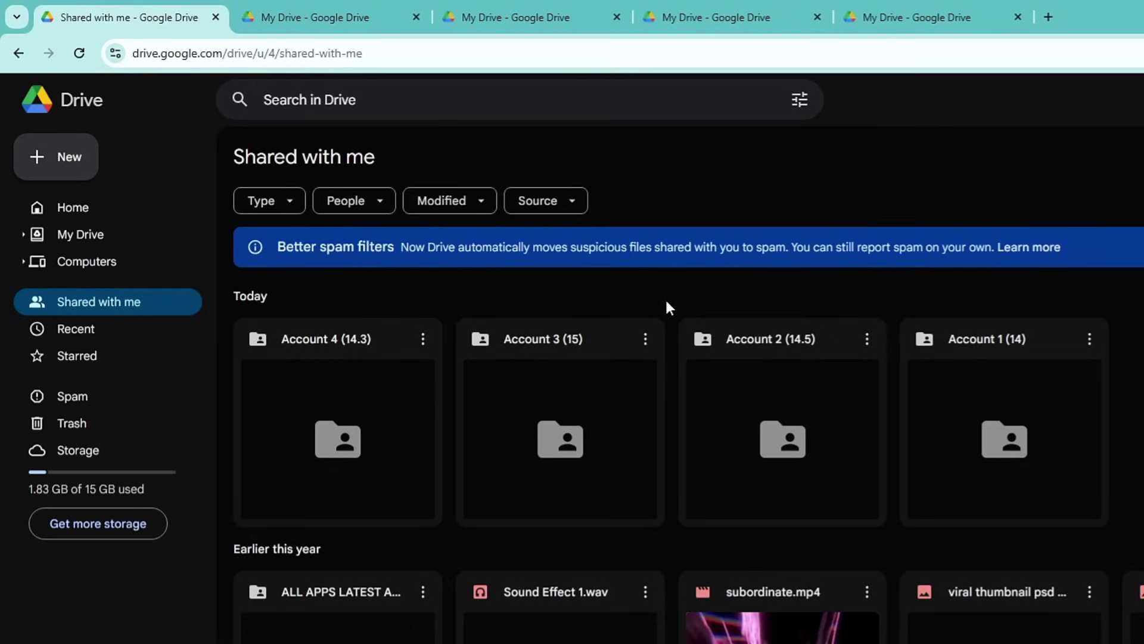
click(306, 17)
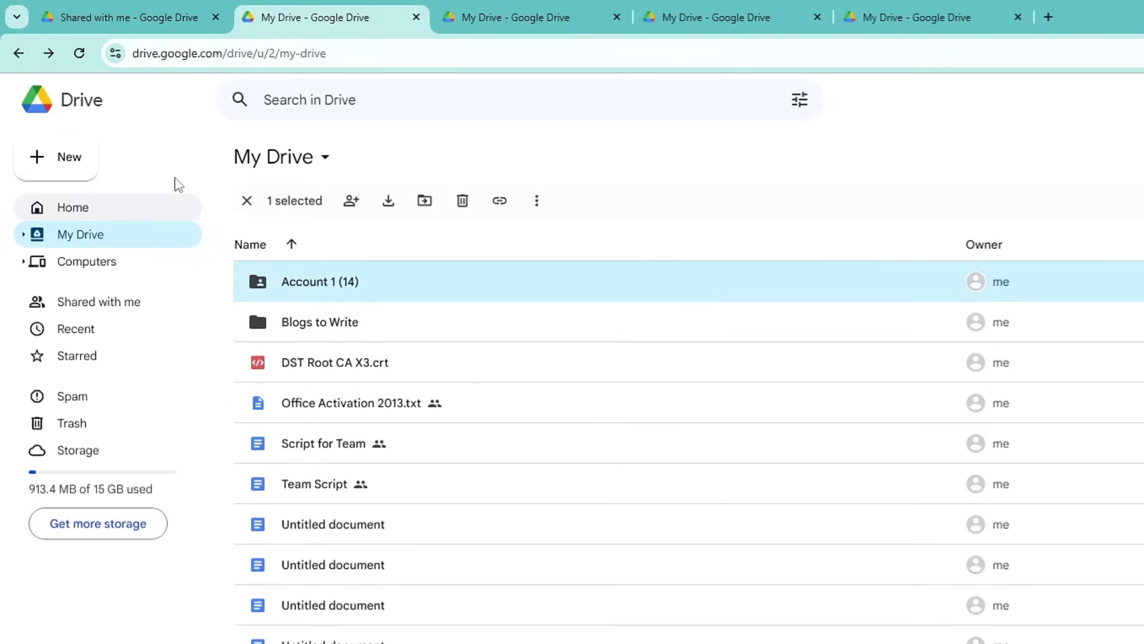
click(136, 11)
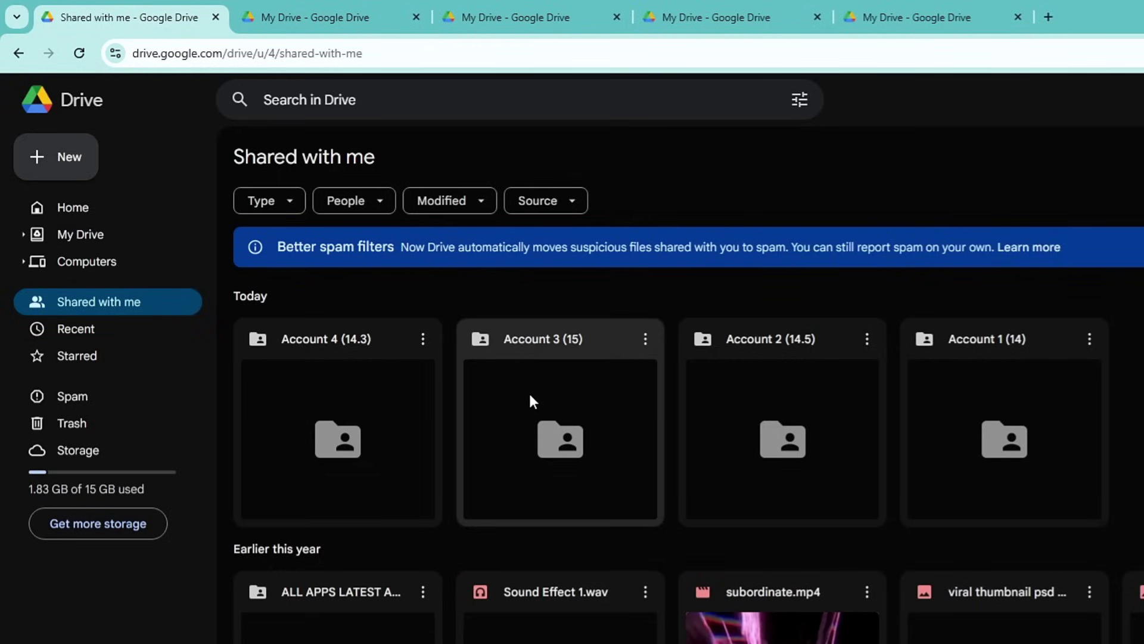